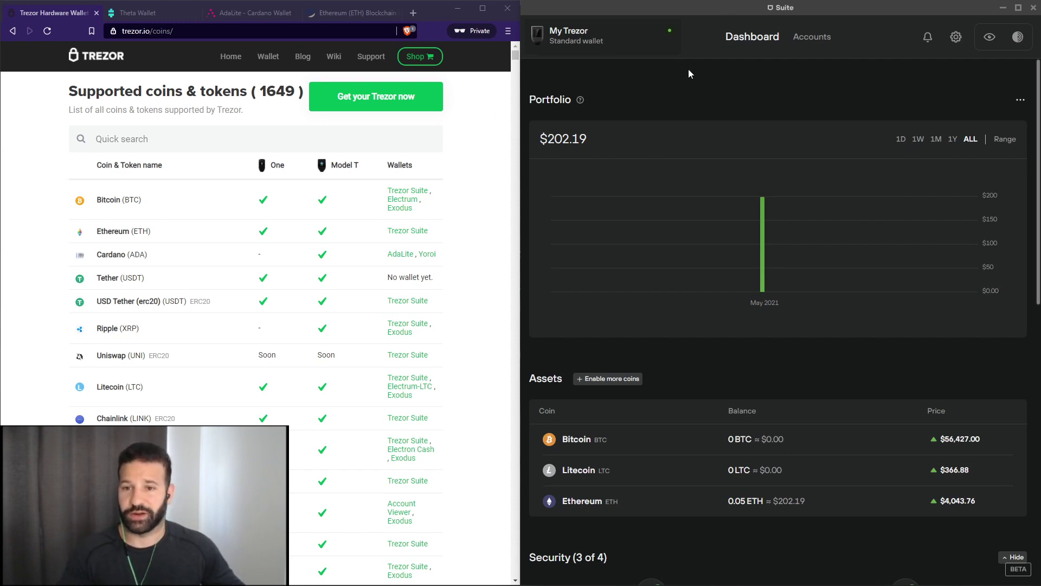
# Step: Review the coins that can be enabled in the Suite settings and return to the dashboard
pyautogui.click(625, 378)
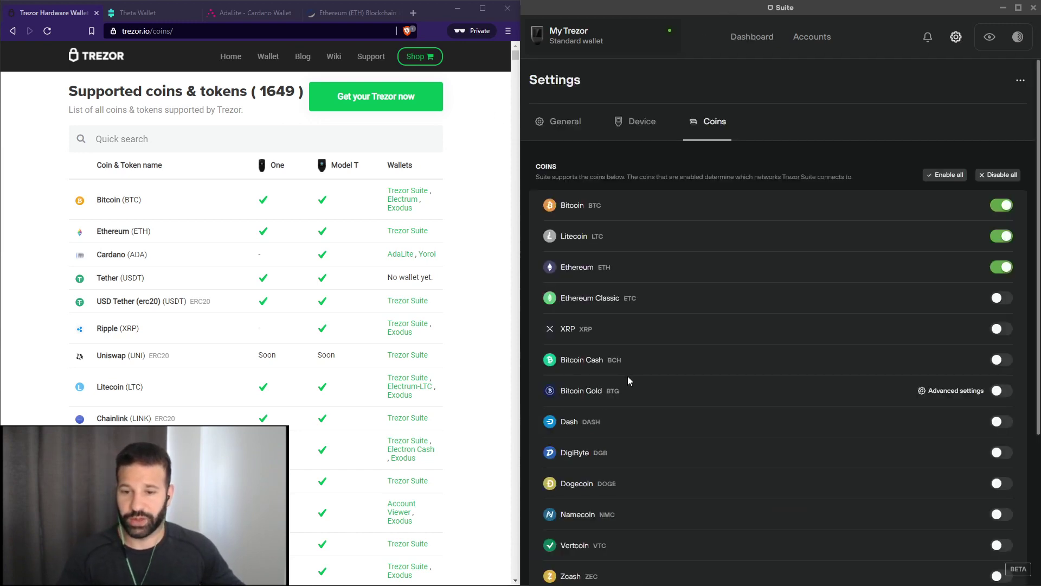
pyautogui.scroll(-1, 747, 255)
pyautogui.scroll(-1, 746, 258)
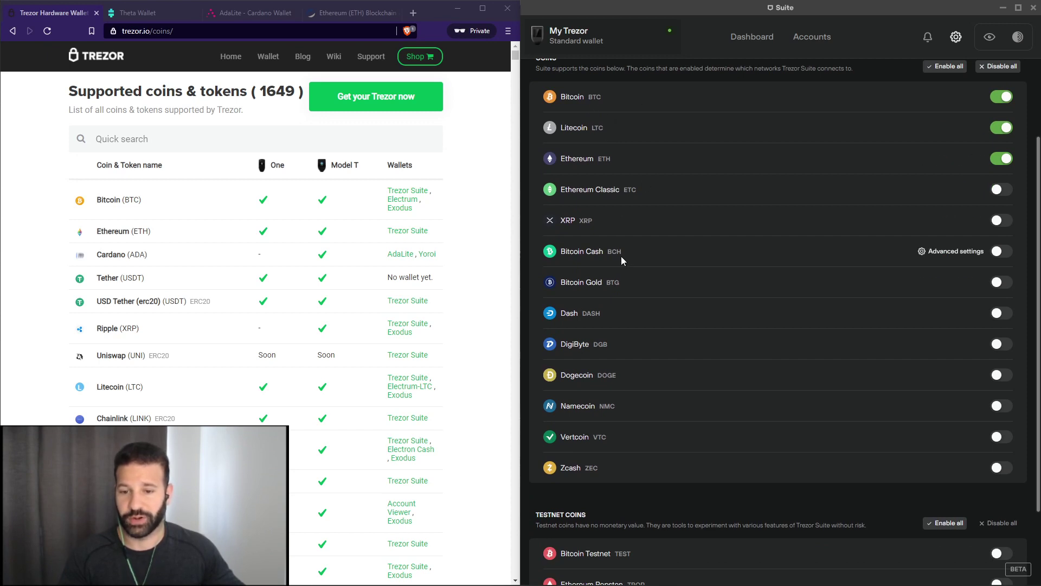
pyautogui.scroll(2, 656, 467)
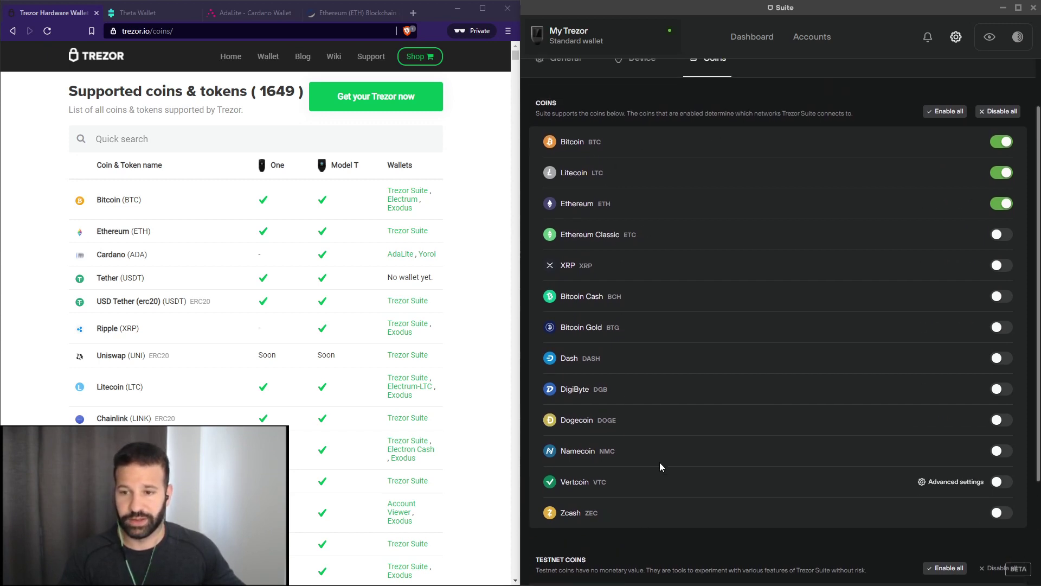
pyautogui.click(748, 43)
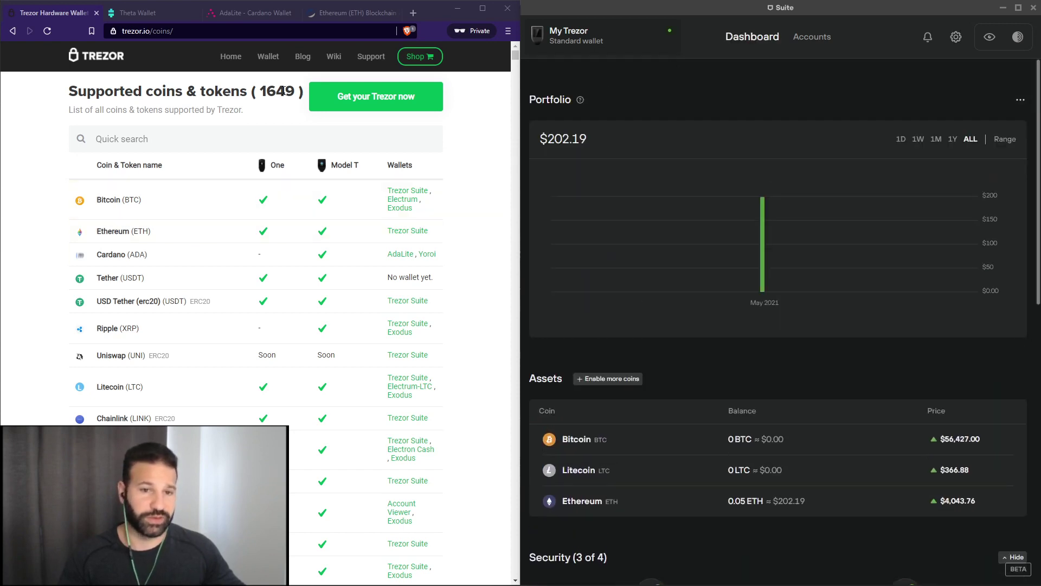
# Step: Browse the supported coins list on trezor.io and view the Theta and AdaLite wallet pages
pyautogui.scroll(-5, 49, 176)
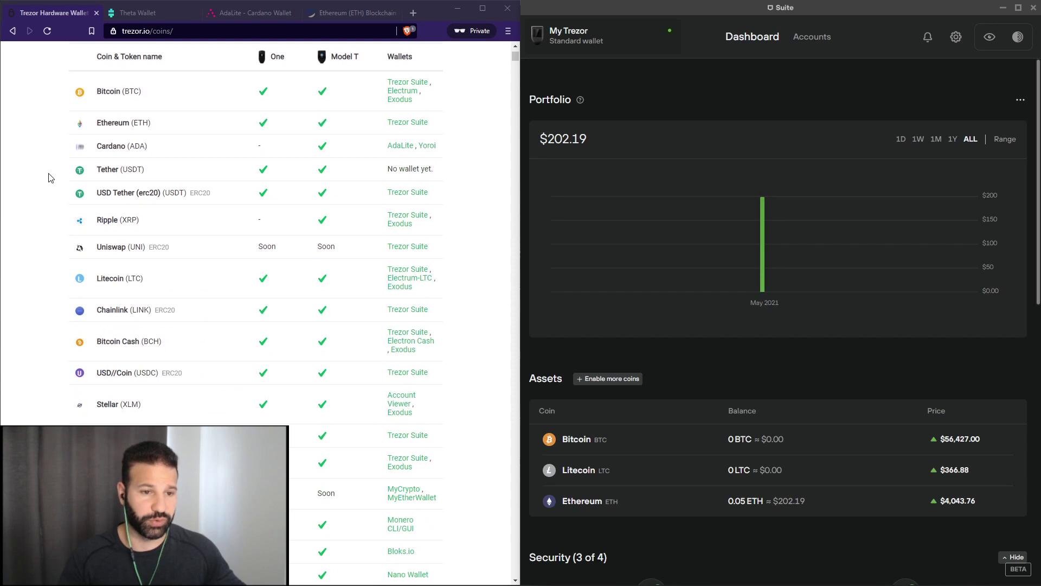
pyautogui.scroll(2, 53, 187)
pyautogui.scroll(3, 53, 190)
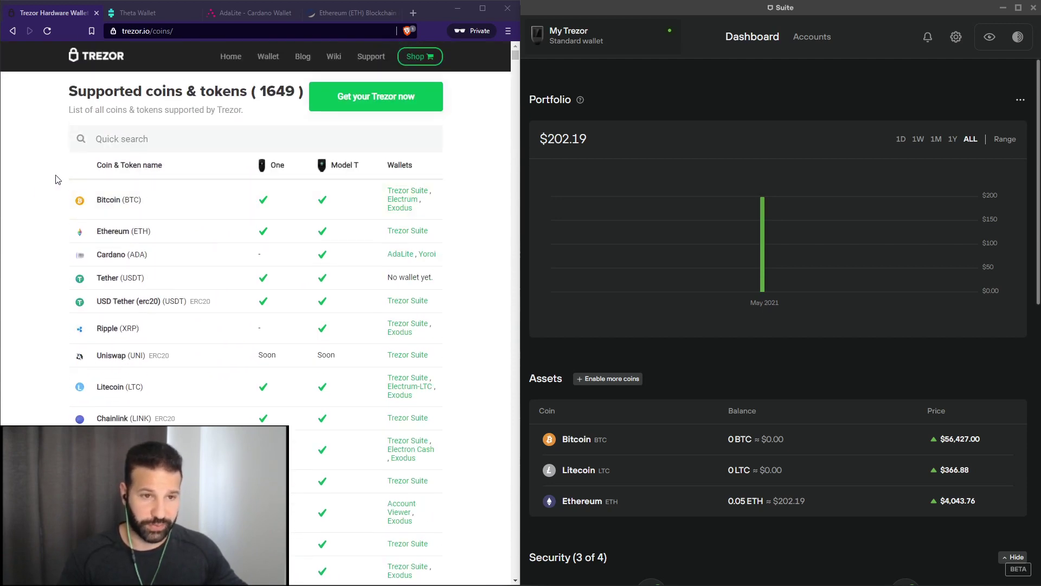
pyautogui.click(142, 12)
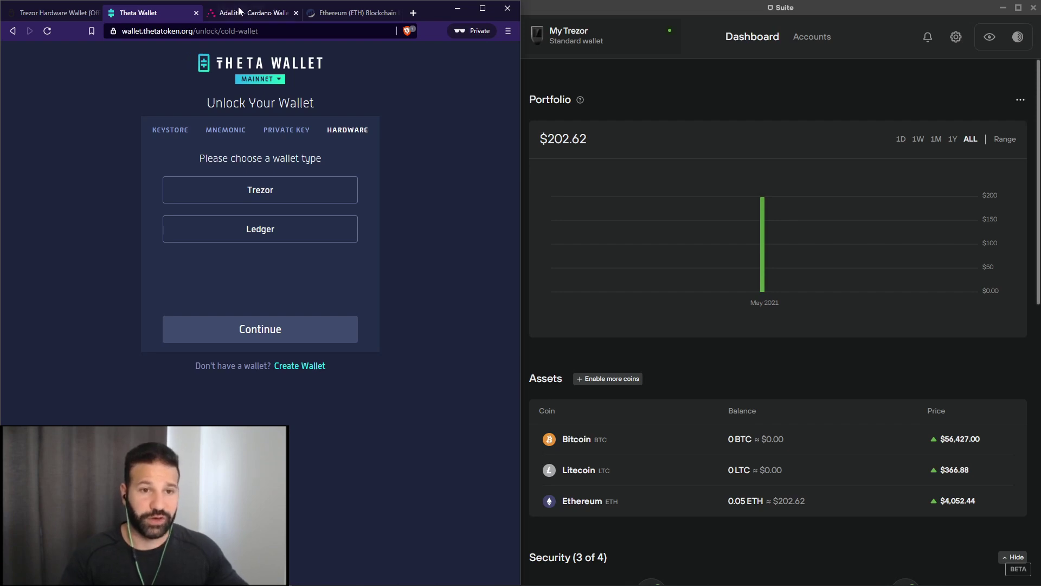
pyautogui.click(242, 15)
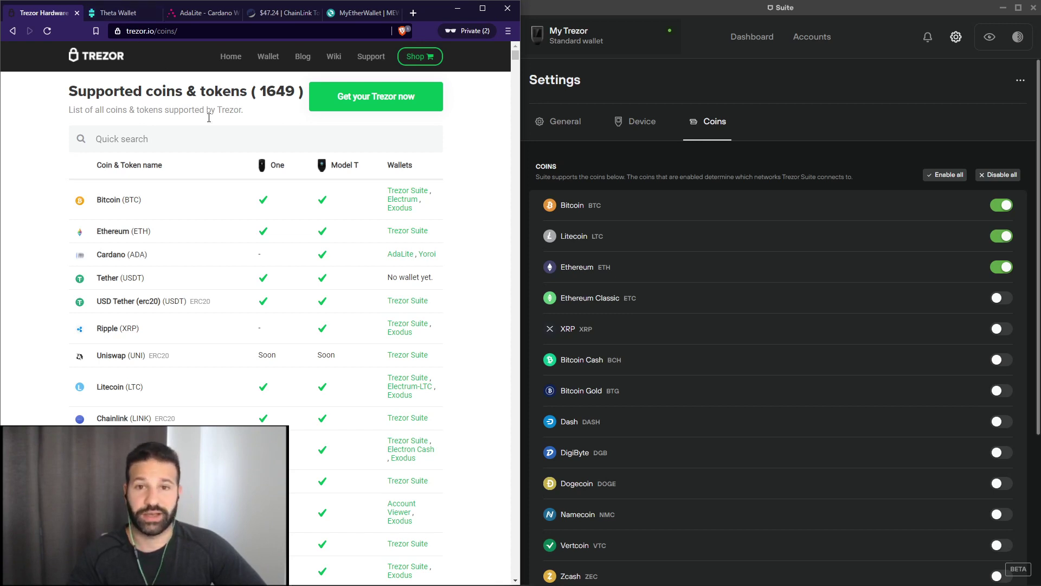
# Step: Open the Ethereum account in Suite and bring up its form for adding an ERC20 token
pyautogui.click(754, 37)
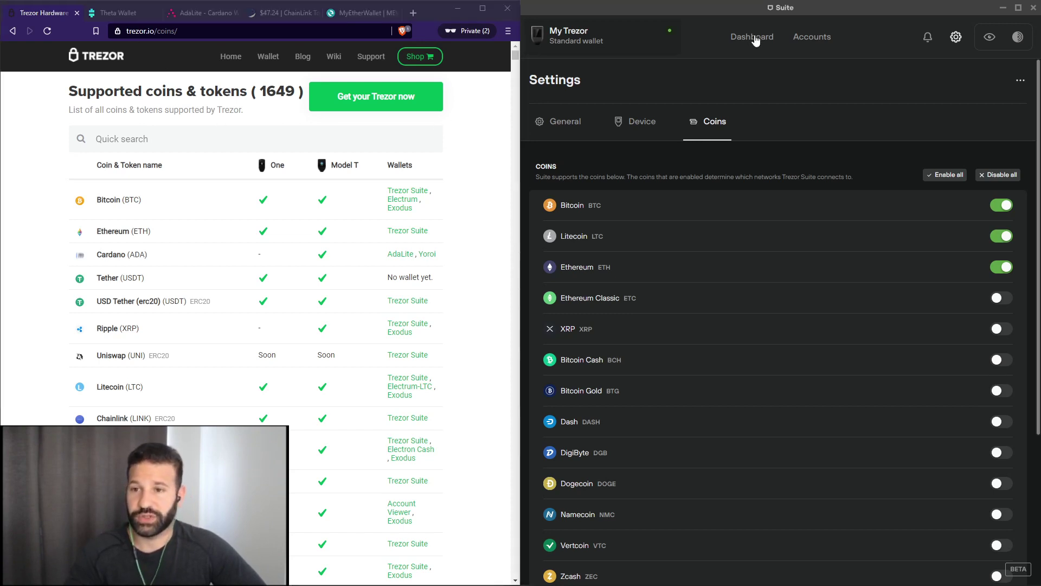
pyautogui.click(685, 496)
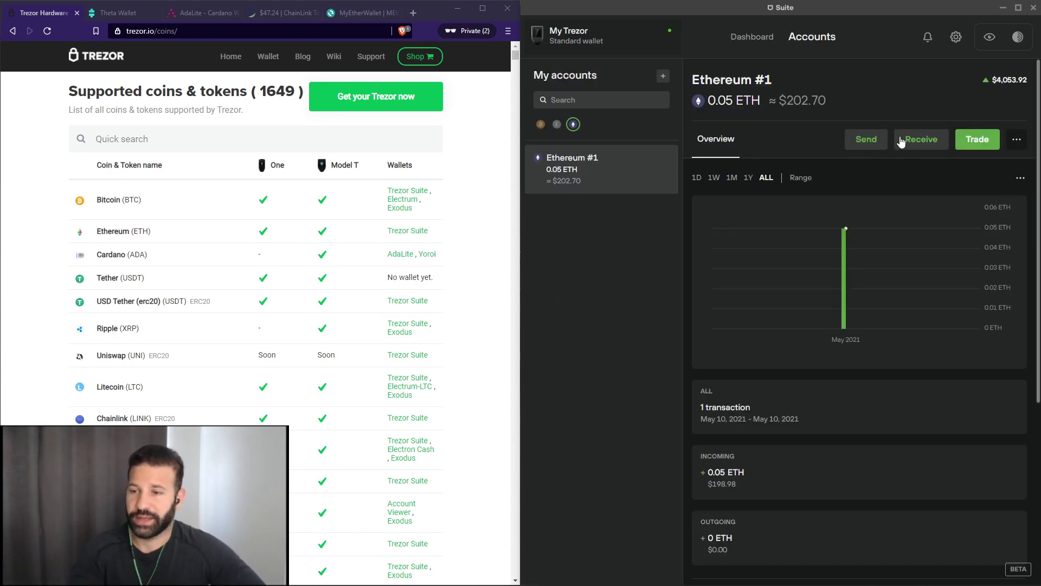
pyautogui.click(1016, 142)
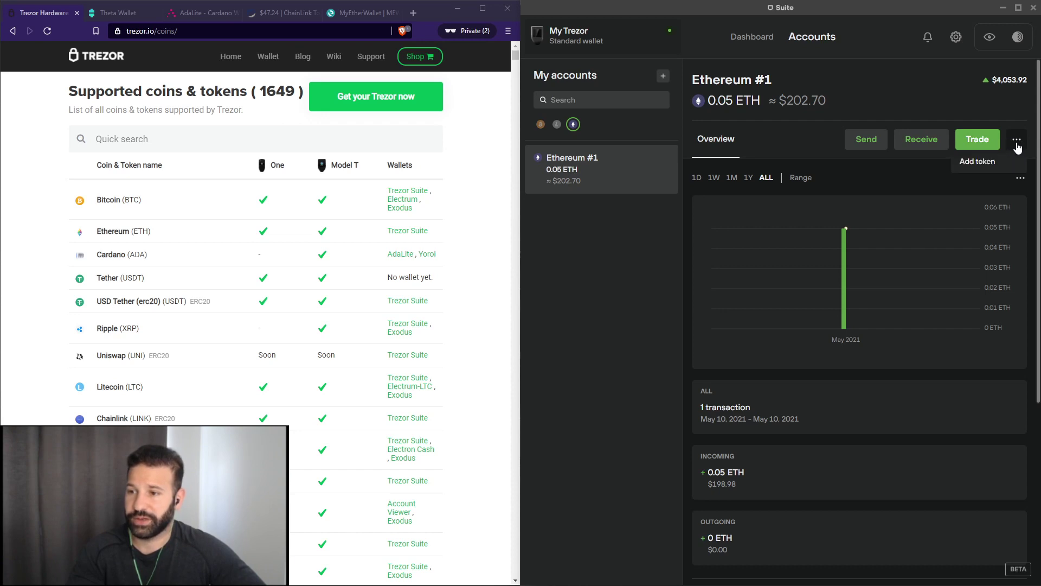
pyautogui.click(983, 162)
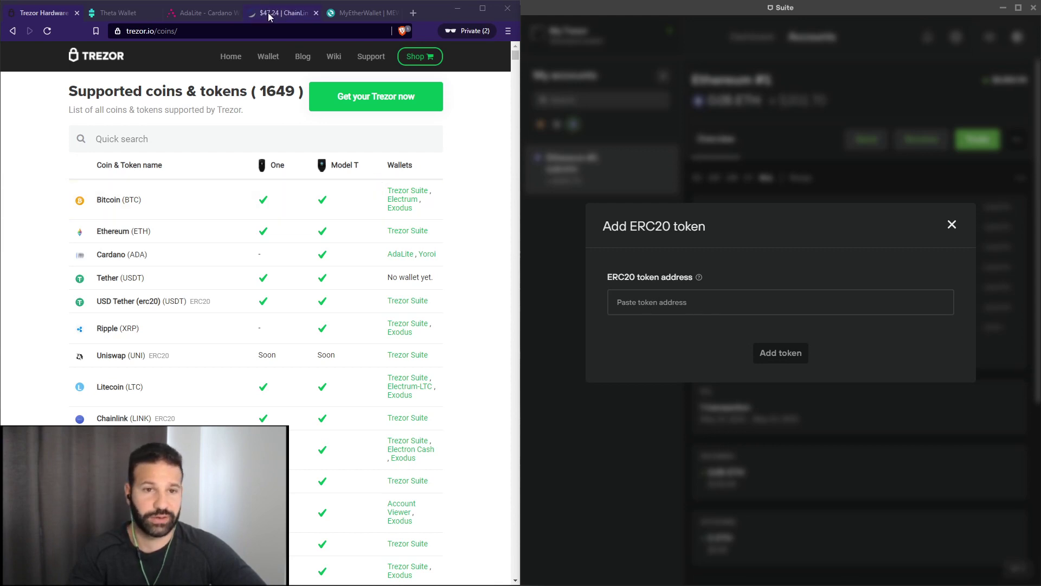
# Step: Look for ENJIN in Trezor's supported coins list and open the EnjinCoin (ENJ) token page on Etherscan
pyautogui.scroll(-7, 218, 202)
pyautogui.scroll(-6, 120, 276)
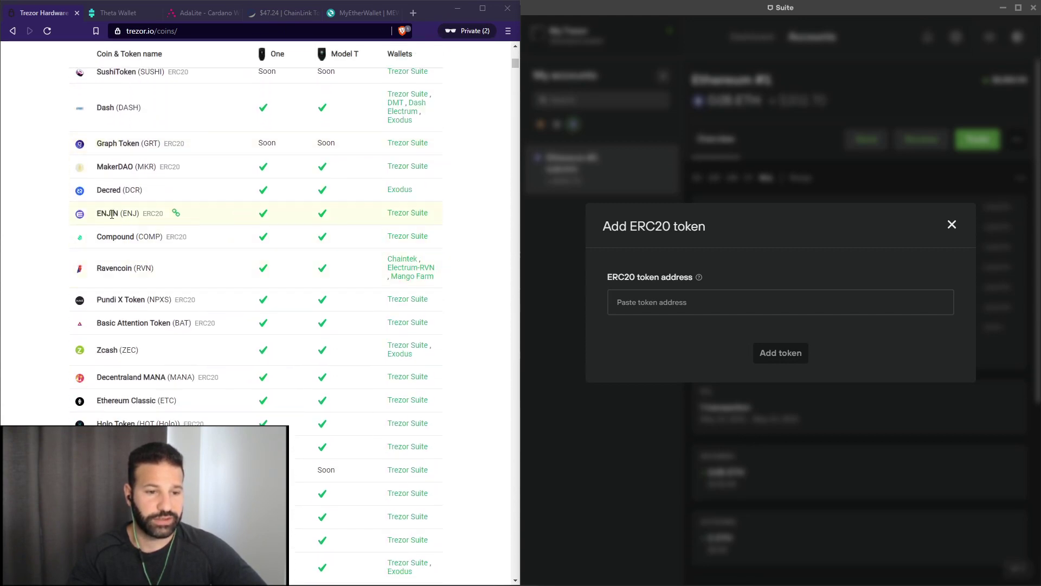
pyautogui.scroll(-2, 120, 275)
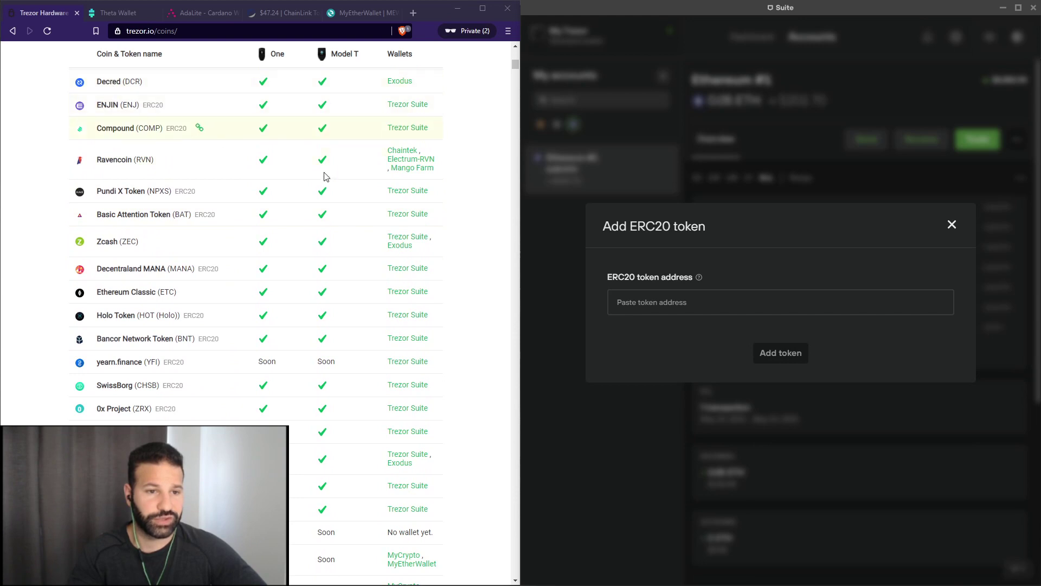
pyautogui.click(284, 14)
pyautogui.click(150, 95)
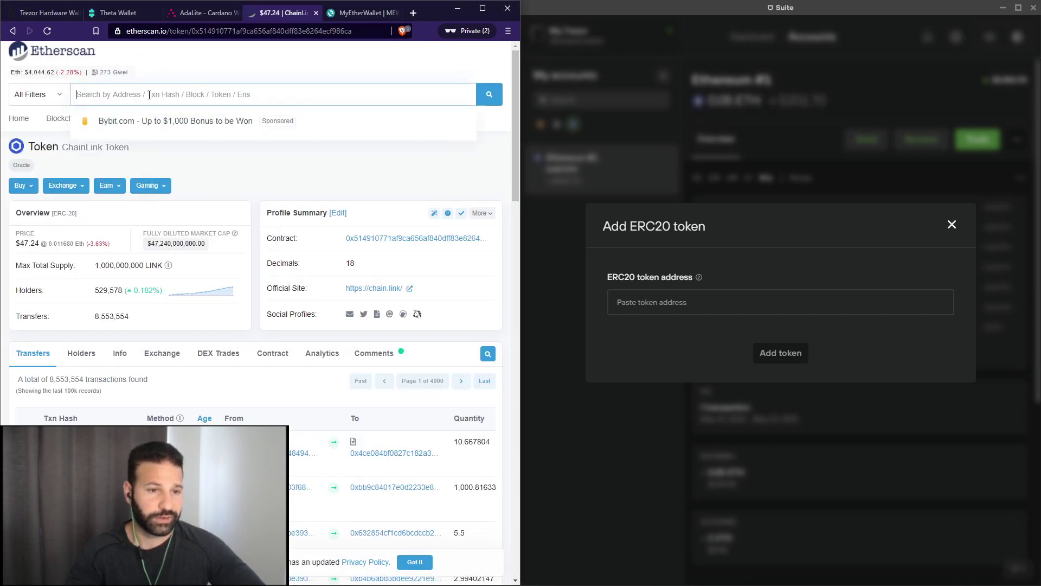
pyautogui.write('Enjin')
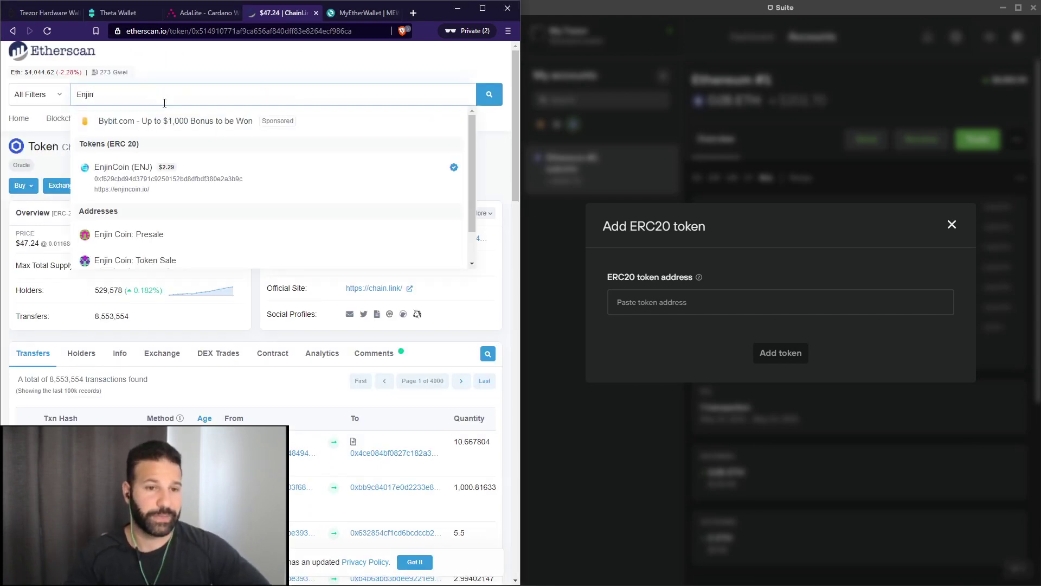
pyautogui.click(144, 182)
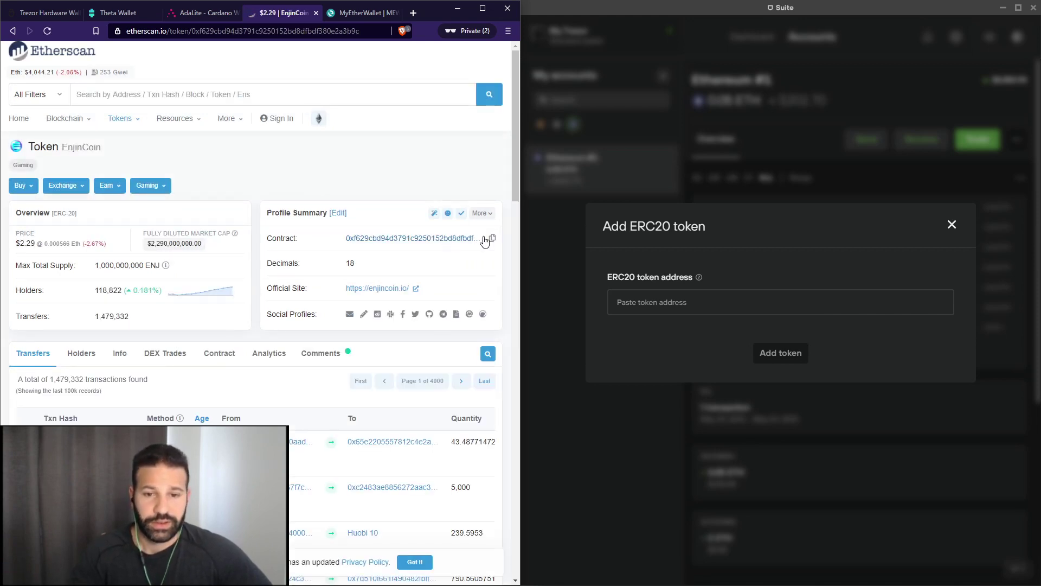
# Step: Copy EnjinCoin's contract address from Etherscan and add it as an ERC20 token to the Ethereum account in Suite
pyautogui.click(492, 238)
pyautogui.rightClick(661, 301)
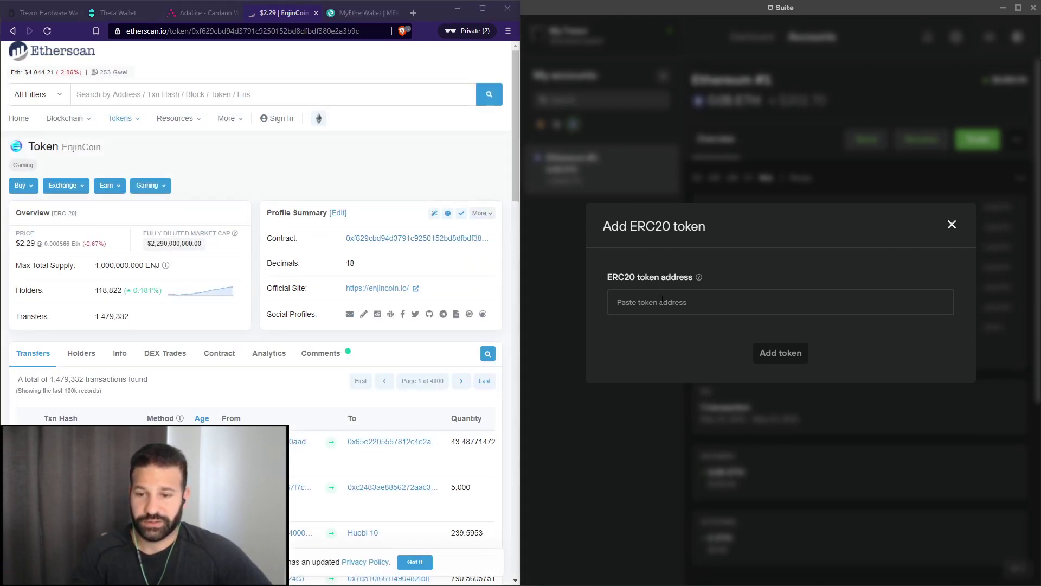
pyautogui.click(692, 364)
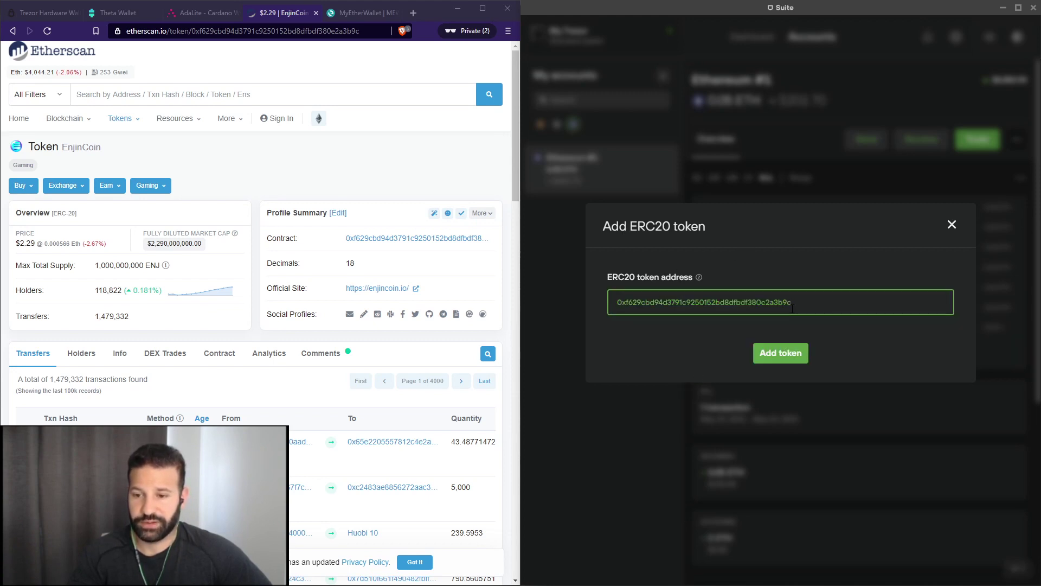
pyautogui.click(780, 352)
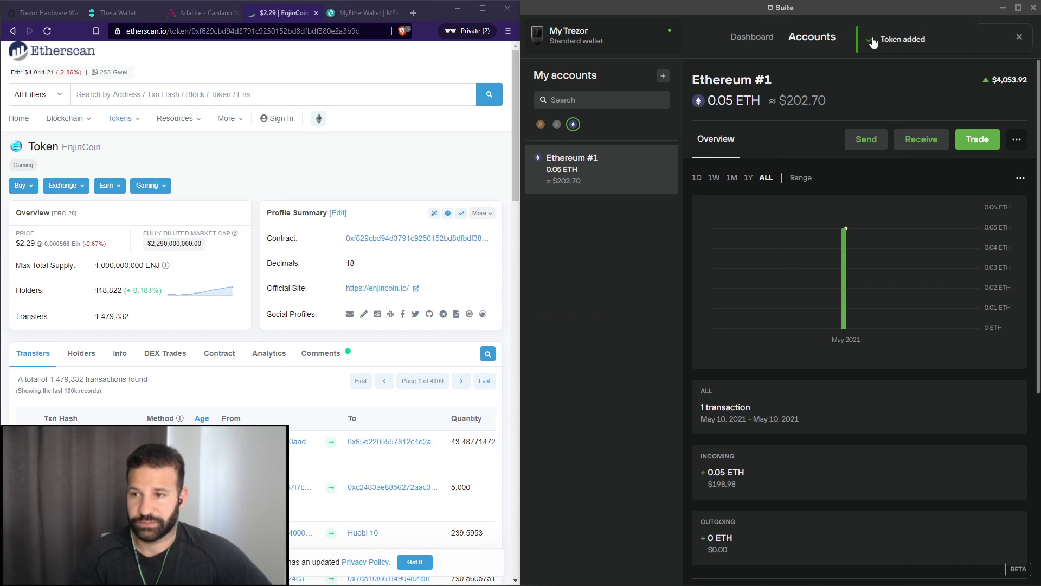
# Step: View the Ethereum account's token list and its receive address page, and return to the token list through the dashboard
pyautogui.scroll(-5, 687, 186)
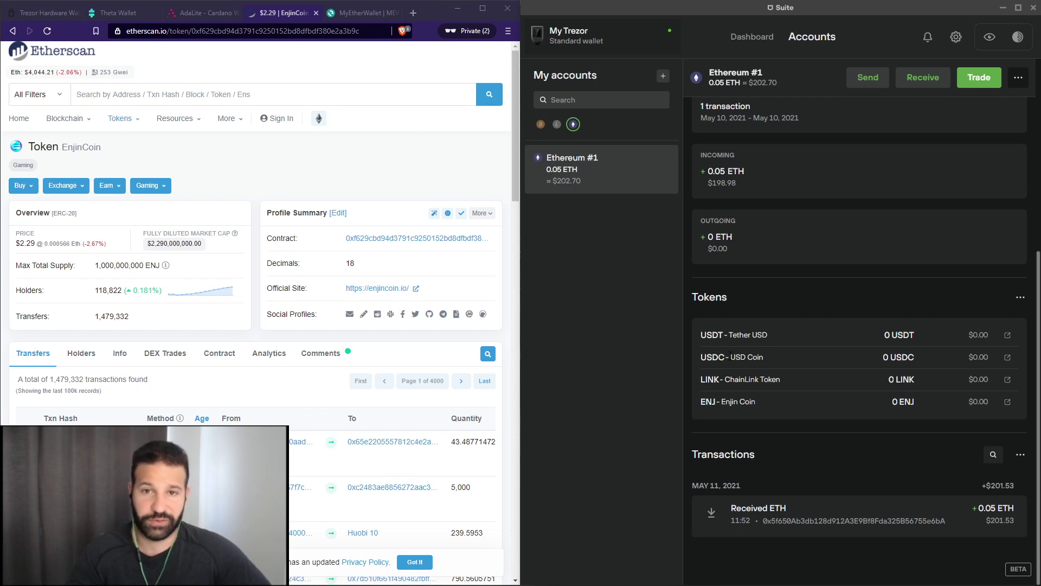
pyautogui.click(916, 79)
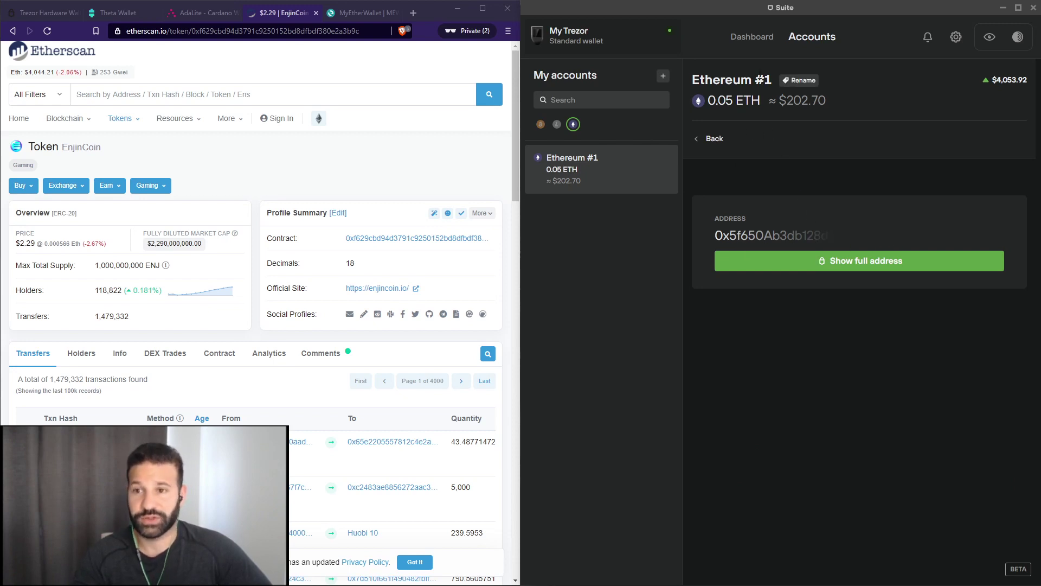
pyautogui.click(752, 38)
pyautogui.click(718, 496)
pyautogui.scroll(-5, 812, 388)
pyautogui.scroll(-2, 811, 388)
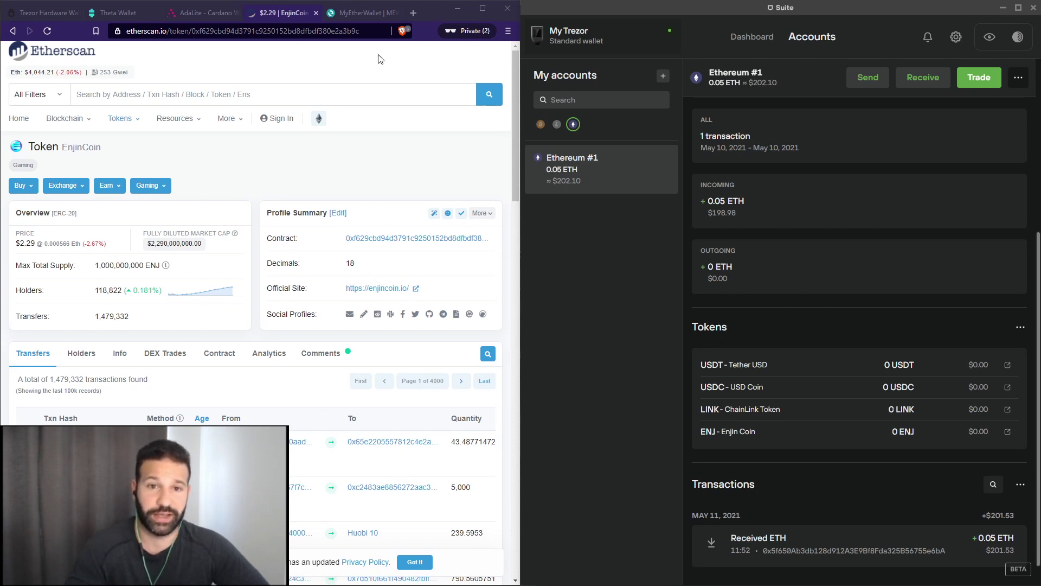
# Step: Switch to MyEtherWallet and start hardware wallet access with Trezor as the device
pyautogui.click(358, 16)
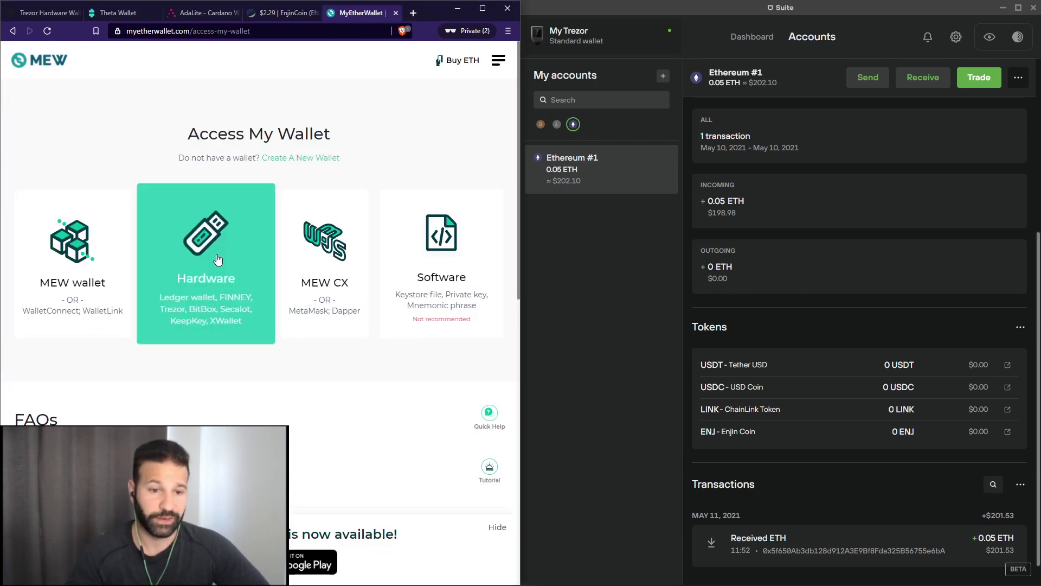
pyautogui.click(205, 279)
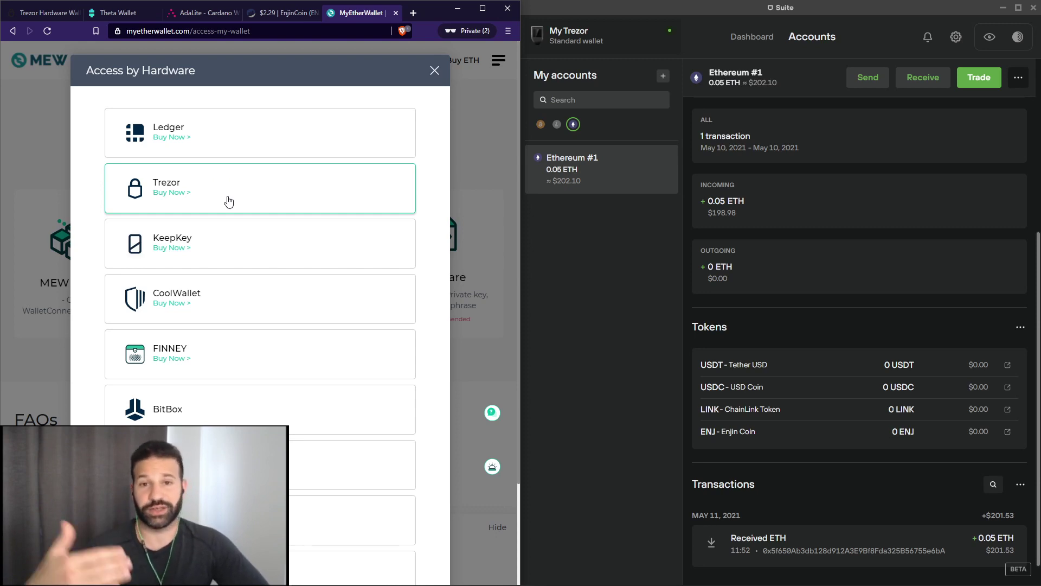
pyautogui.click(249, 192)
pyautogui.scroll(-3, 325, 428)
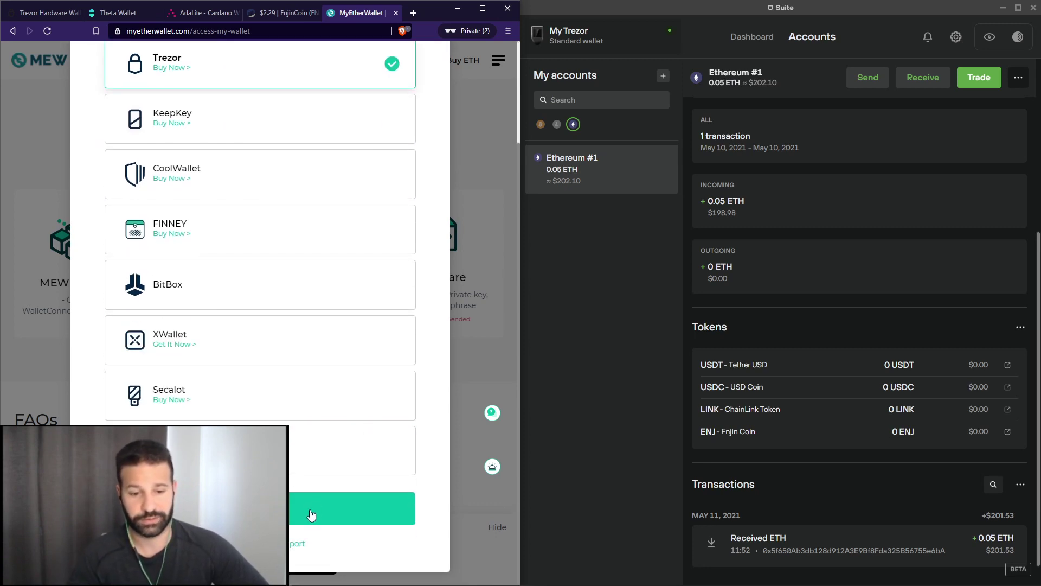
pyautogui.click(313, 512)
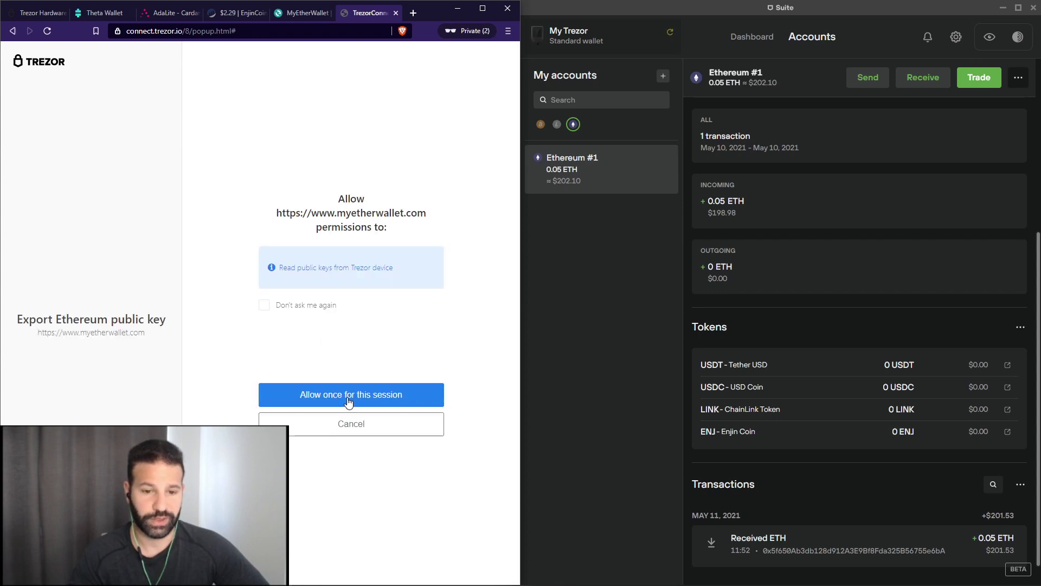
# Step: Allow the Ethereum public key export for this session with a blank passphrase, and access the wallet using the first listed address
pyautogui.click(349, 401)
pyautogui.click(348, 395)
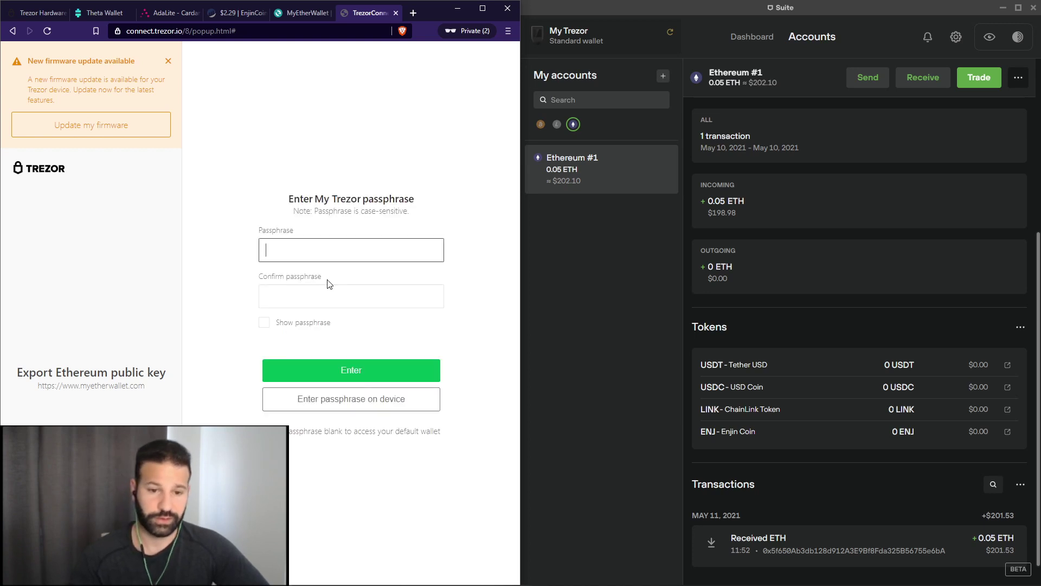
pyautogui.click(365, 374)
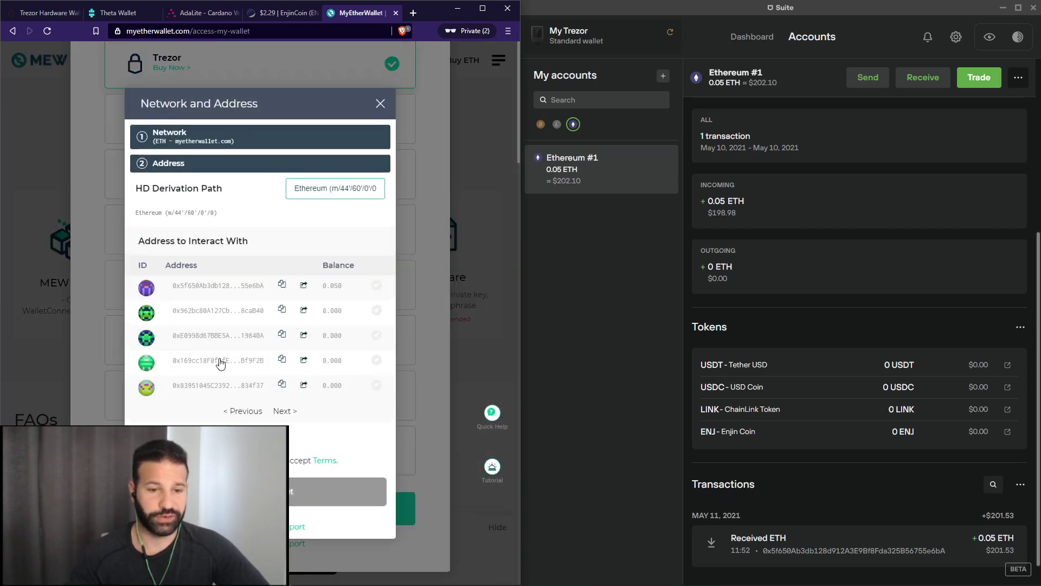
pyautogui.click(214, 287)
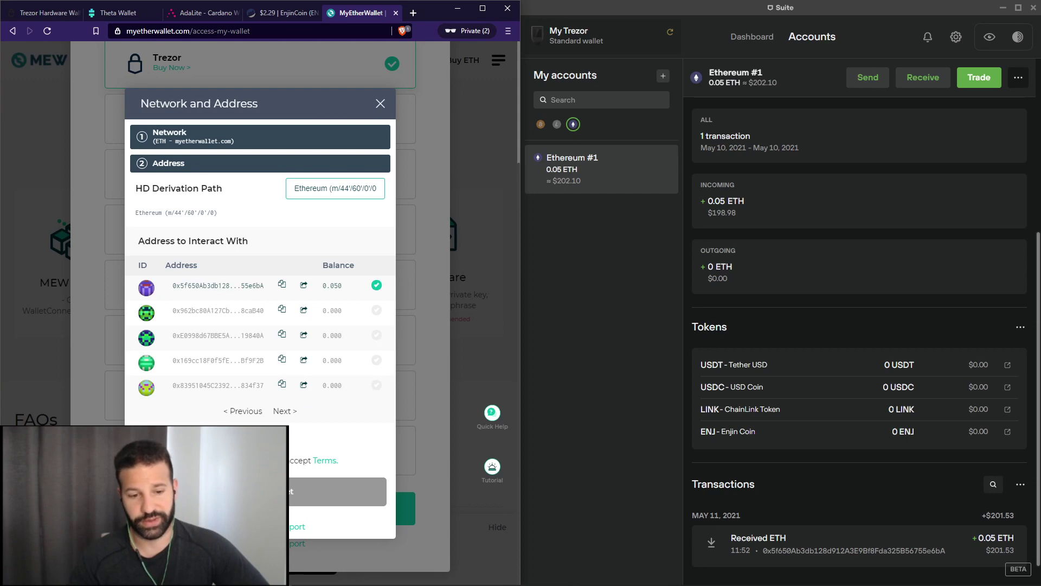
pyautogui.click(289, 480)
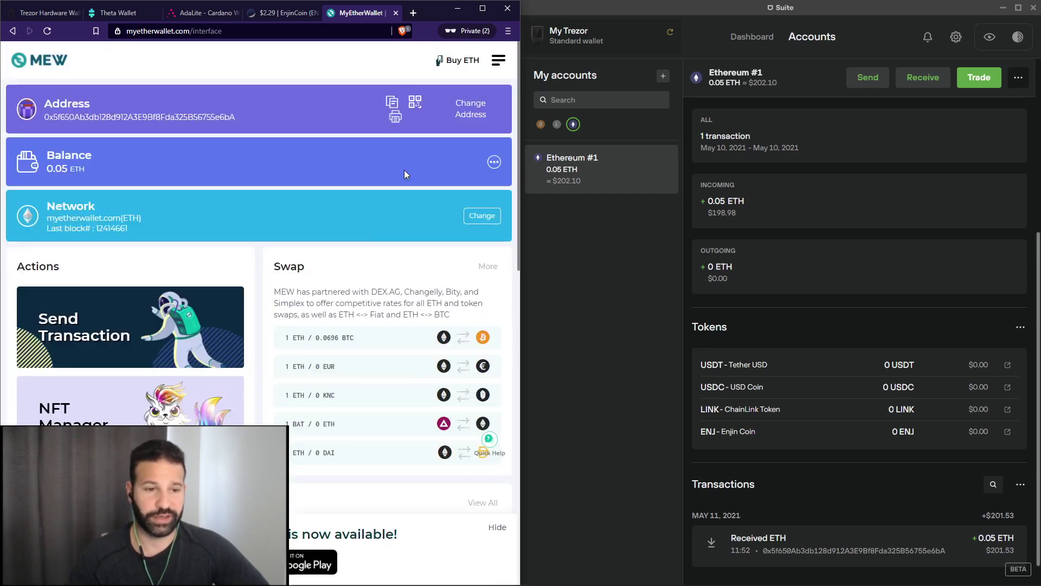
# Step: Open the custom token form from the MyEtherWallet token section, and close it without adding a token
pyautogui.scroll(-5, 313, 203)
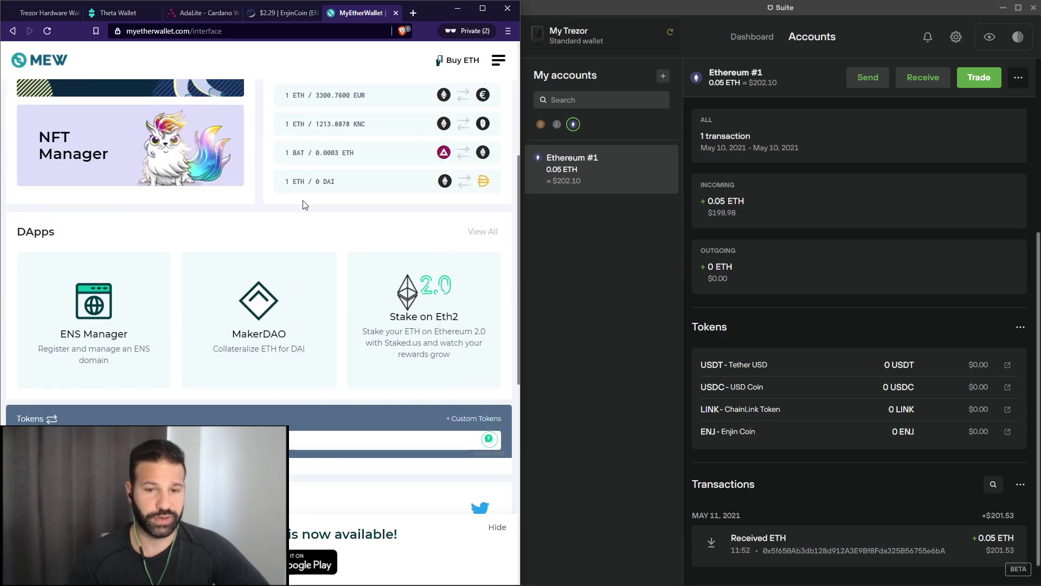
pyautogui.scroll(-5, 302, 209)
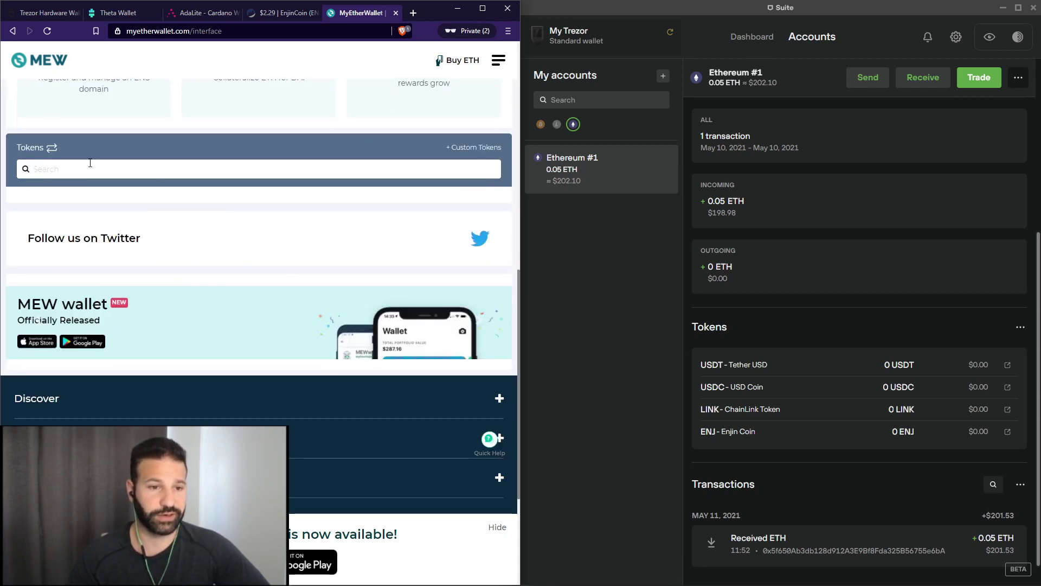
pyautogui.click(469, 148)
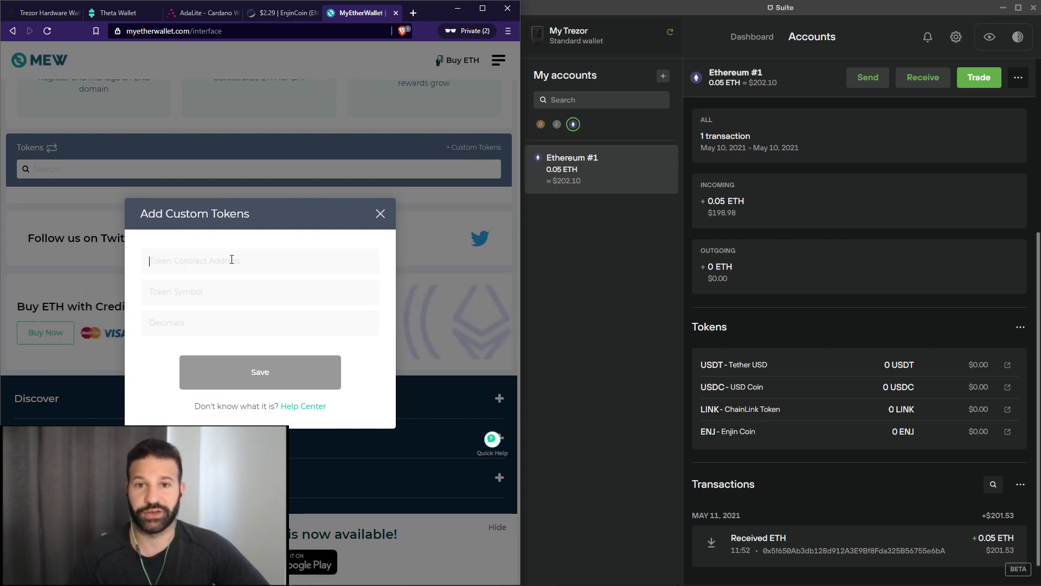
pyautogui.click(168, 265)
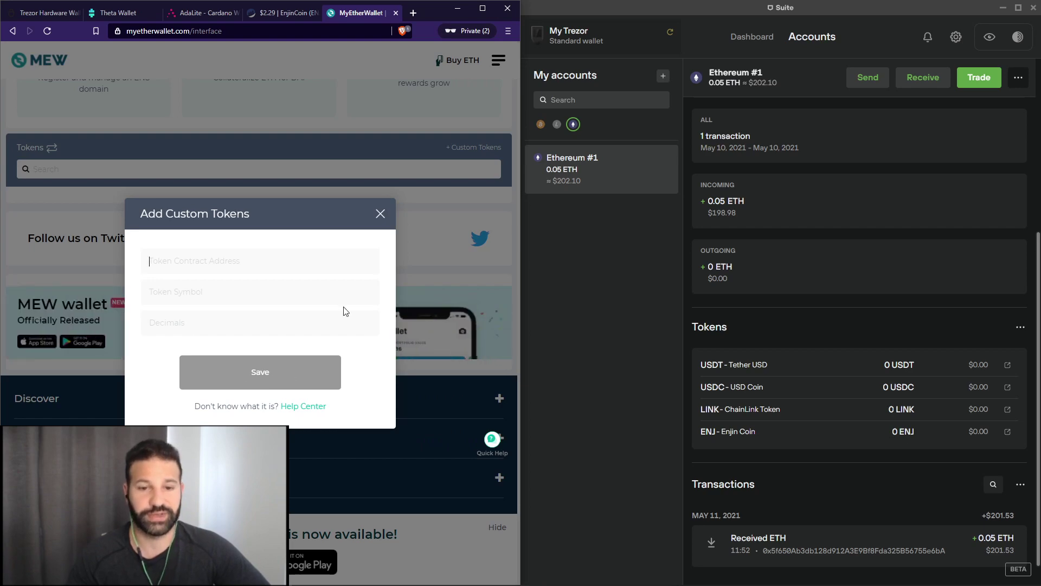
pyautogui.click(380, 214)
# Step: View the wallet's balance details with equivalent values, and switch to the Trezor supported coins page
pyautogui.scroll(10, 313, 232)
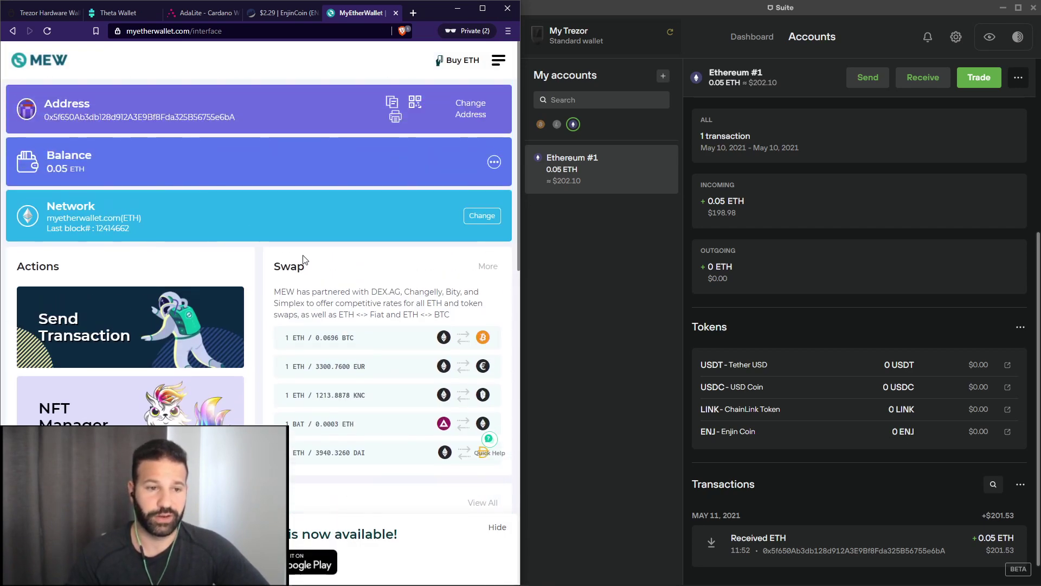
pyautogui.click(494, 162)
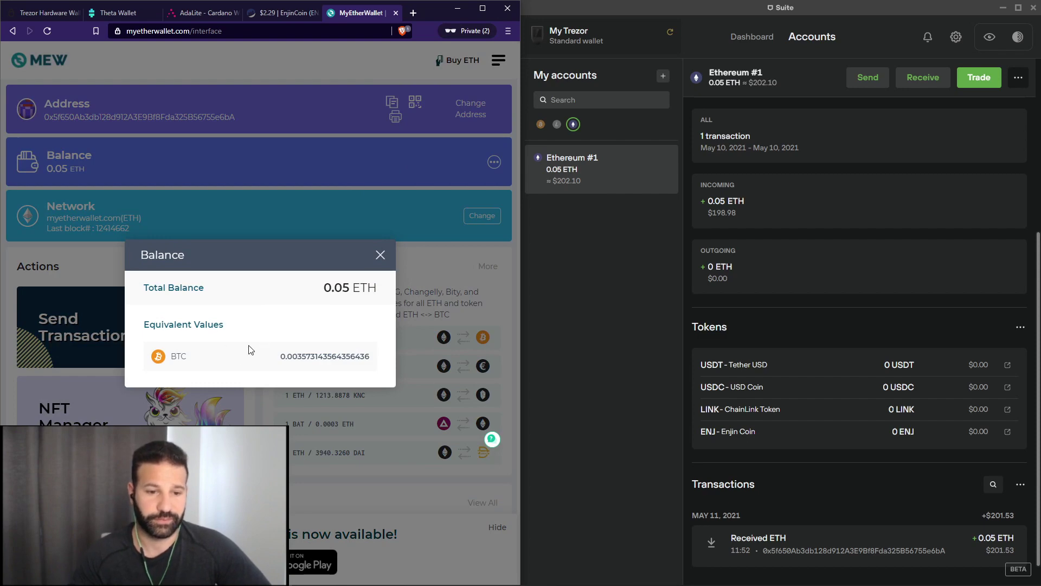
pyautogui.click(502, 162)
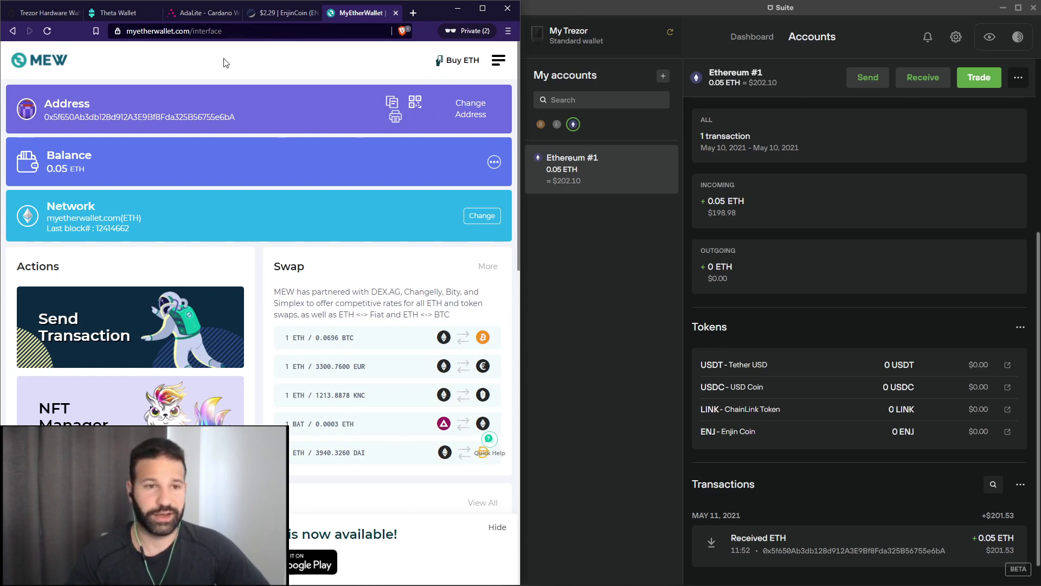
pyautogui.click(34, 13)
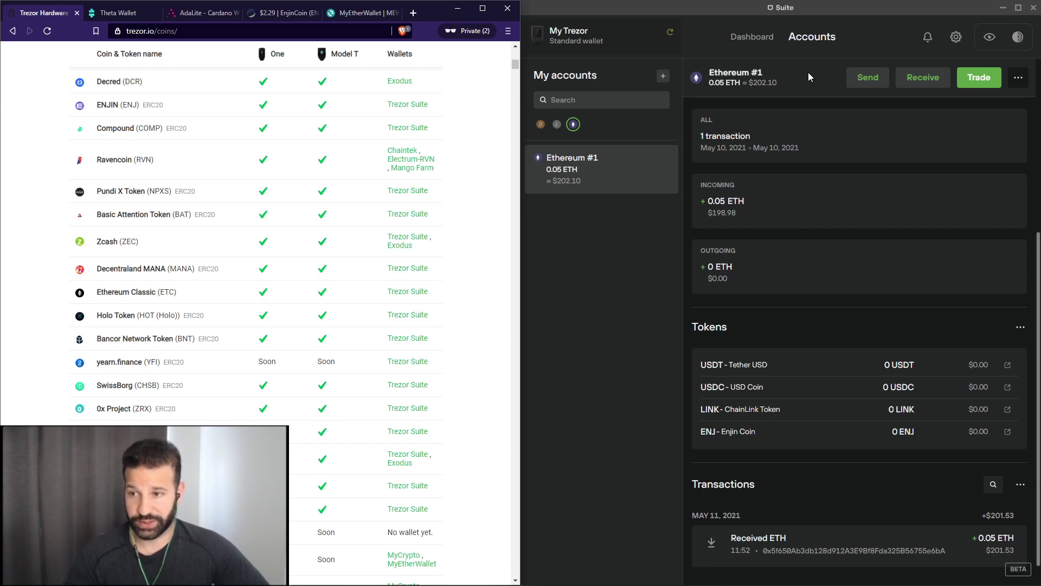
# Step: In Trezor Suite, compare the exchange offers for trading all available ETH in the Ethereum account for Litecoin
pyautogui.click(976, 78)
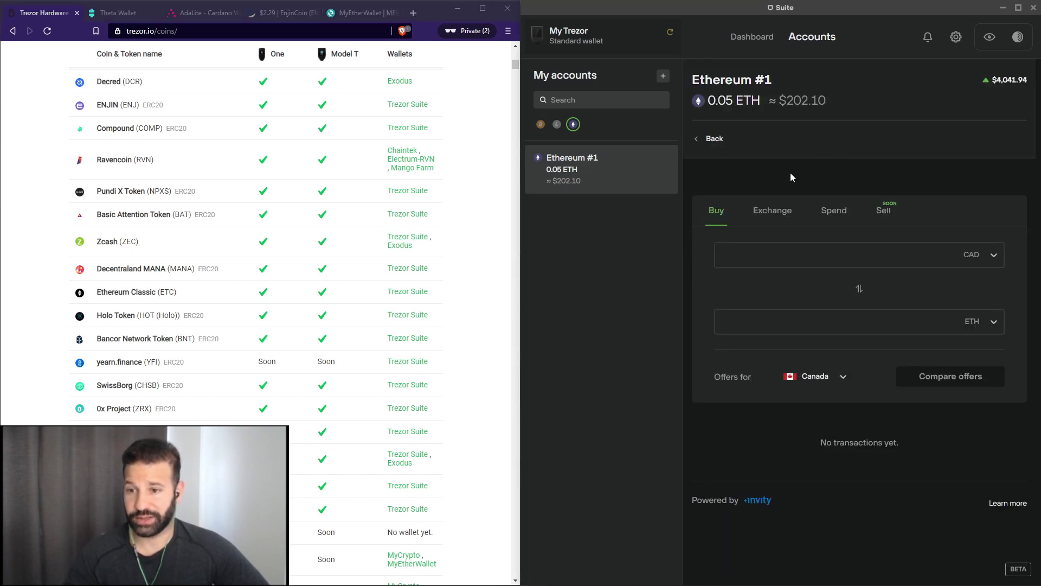
pyautogui.click(772, 210)
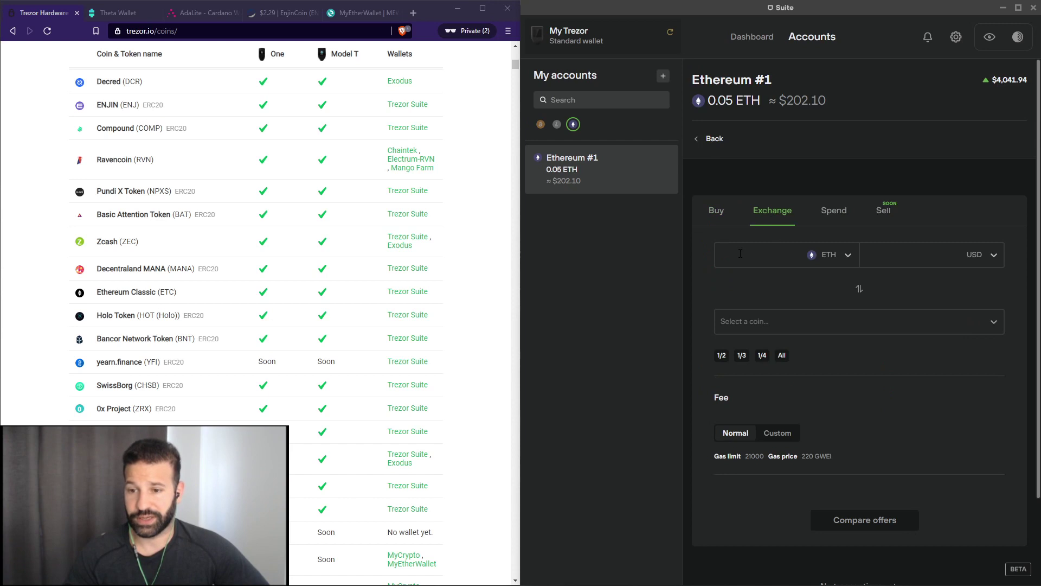
pyautogui.click(781, 356)
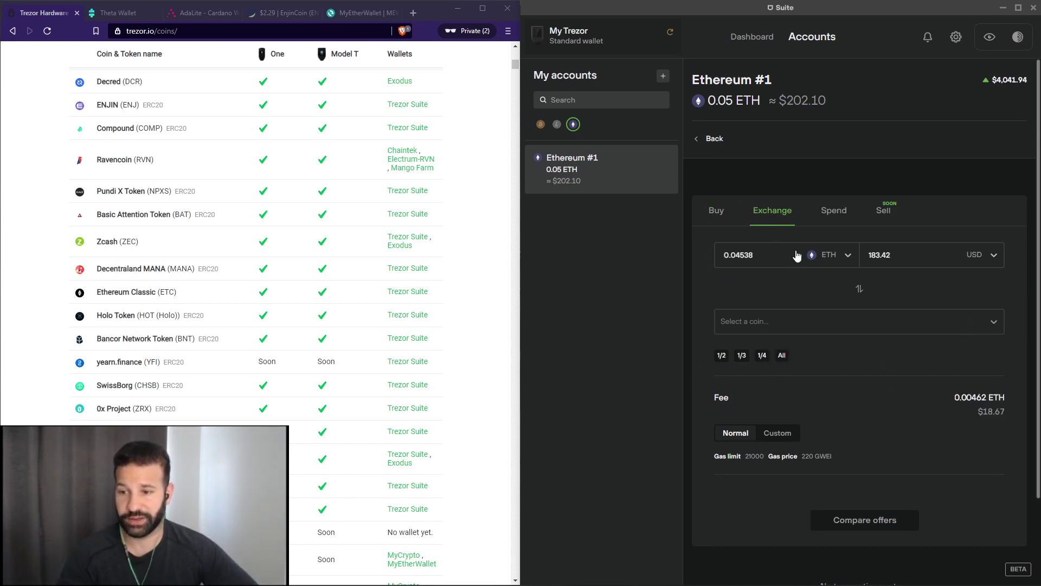
pyautogui.click(833, 327)
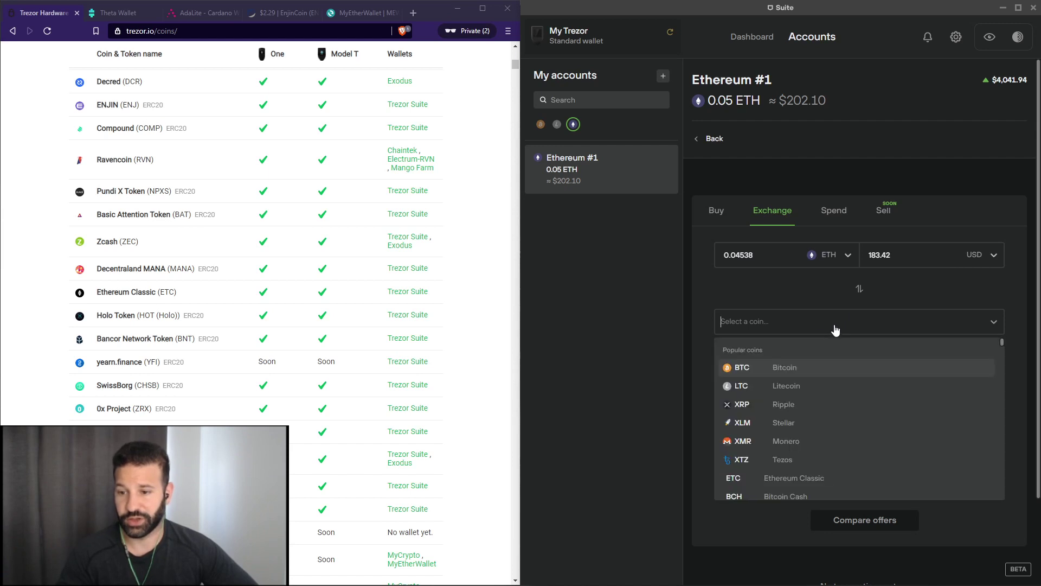
pyautogui.click(794, 388)
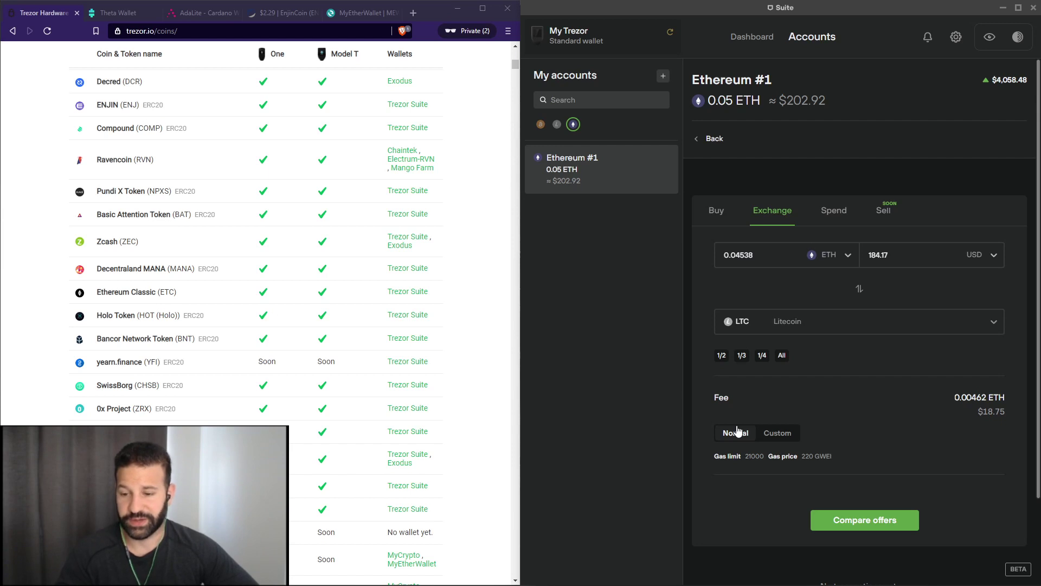
pyautogui.click(843, 520)
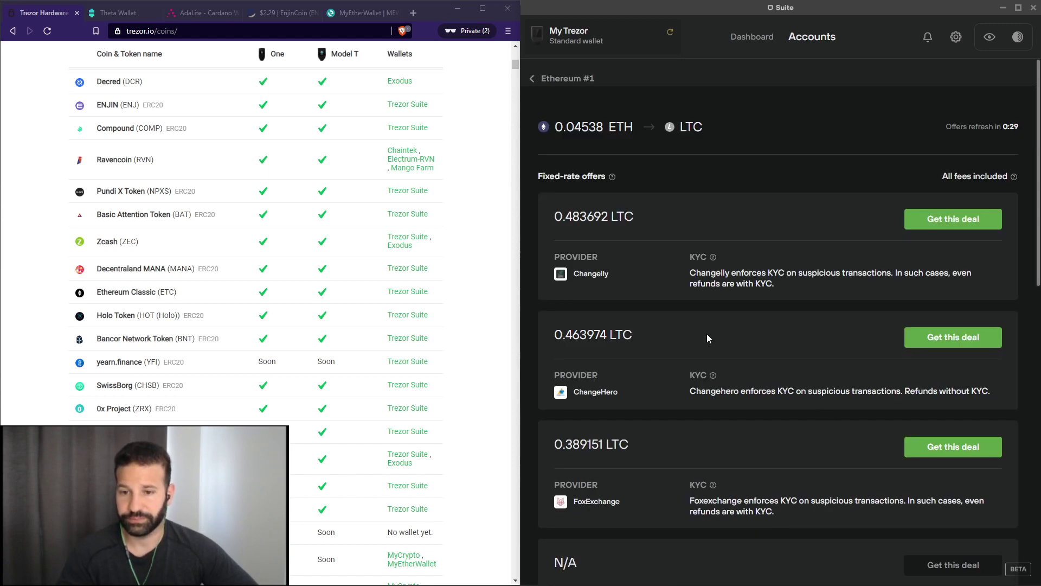
pyautogui.scroll(-1, 650, 255)
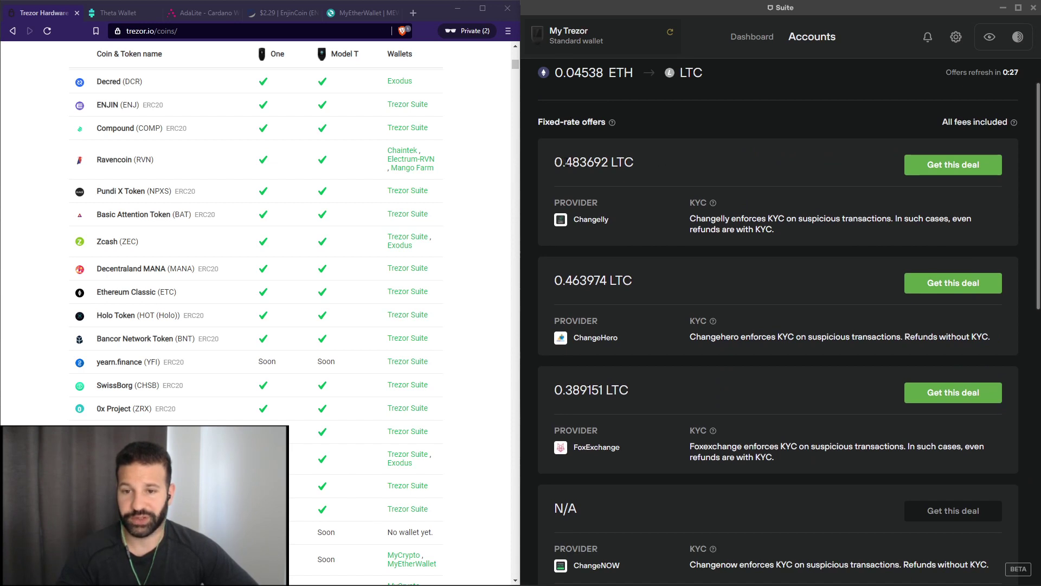
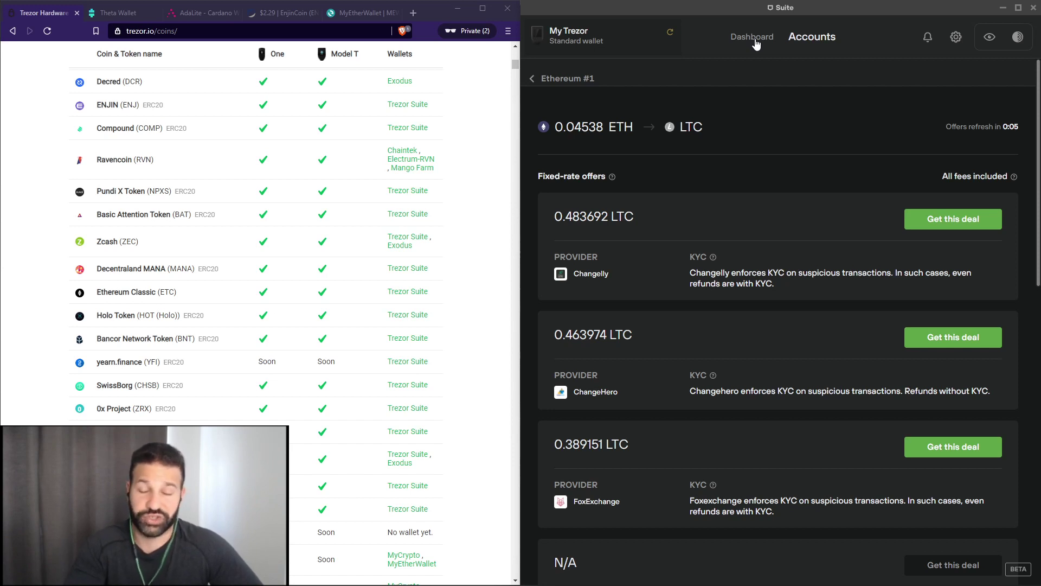
# Step: Leave the Litecoin offers through the dashboard, and open the exchange form for the Ethereum #1 account
pyautogui.click(757, 43)
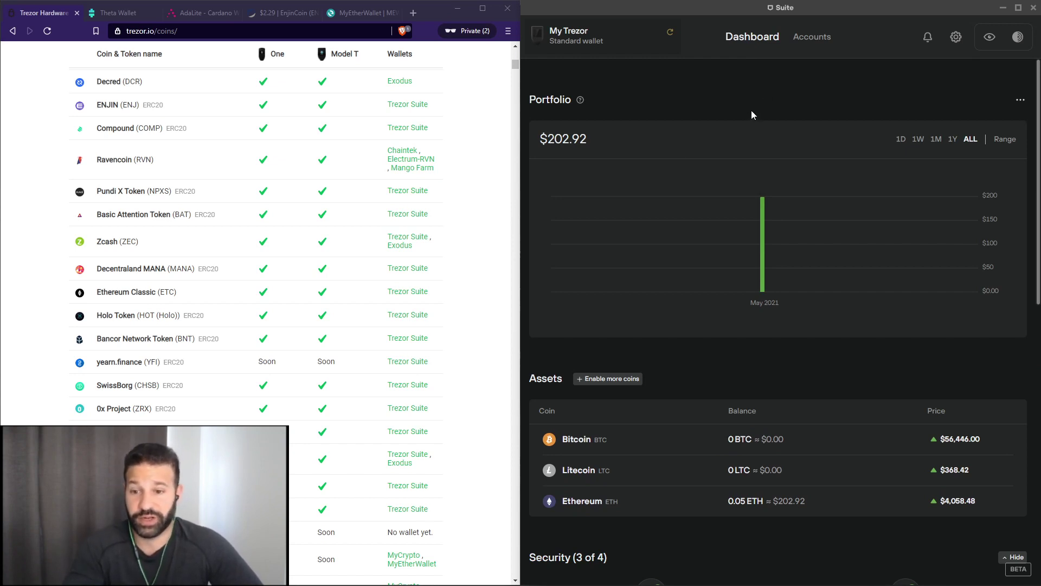
pyautogui.click(818, 38)
pyautogui.click(618, 268)
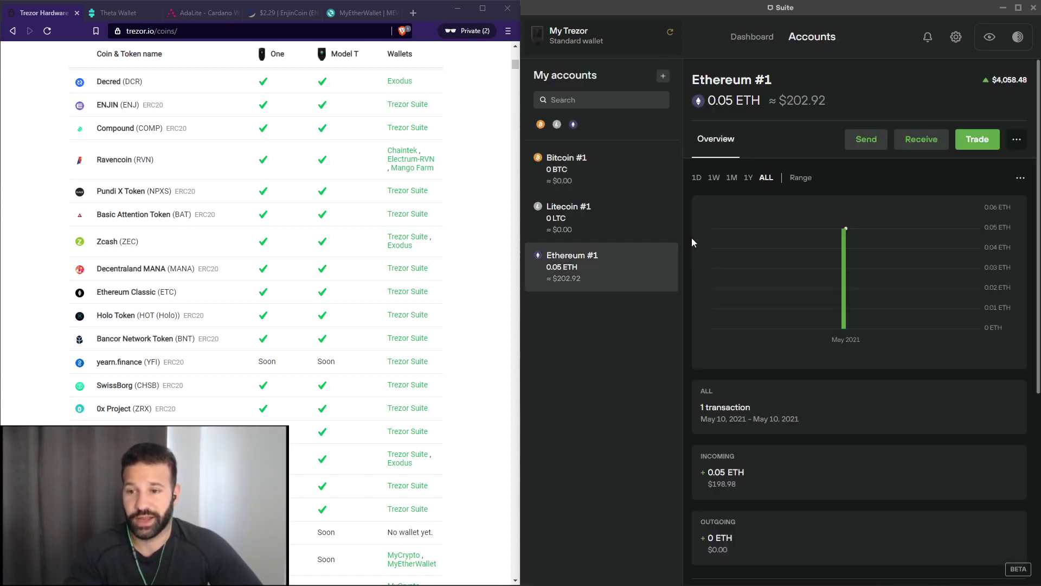
pyautogui.click(971, 143)
pyautogui.click(776, 211)
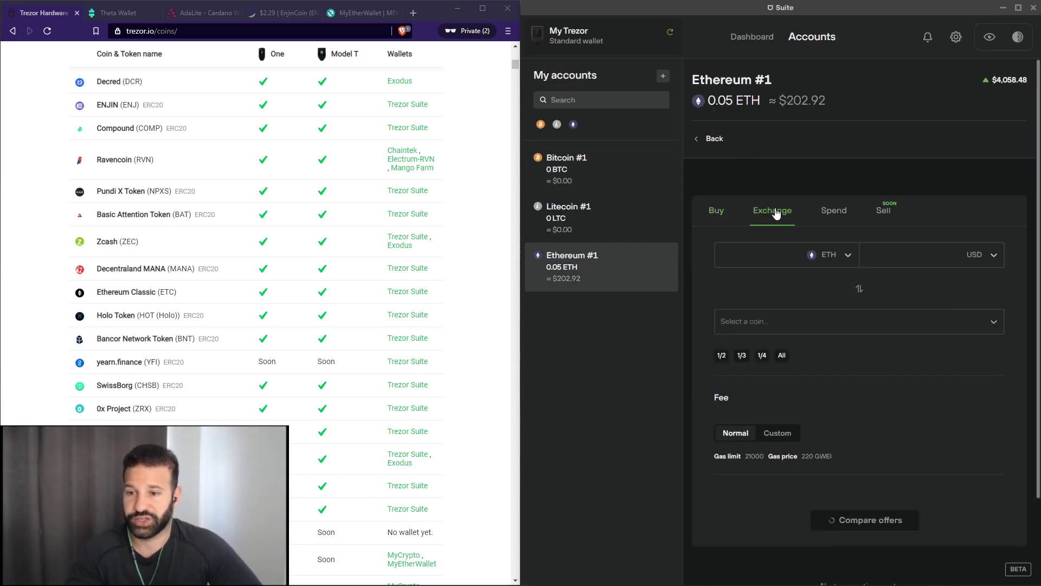
# Step: Set the exchange to all available ETH for Tether (ERC20), and review the offers from the providers
pyautogui.click(781, 358)
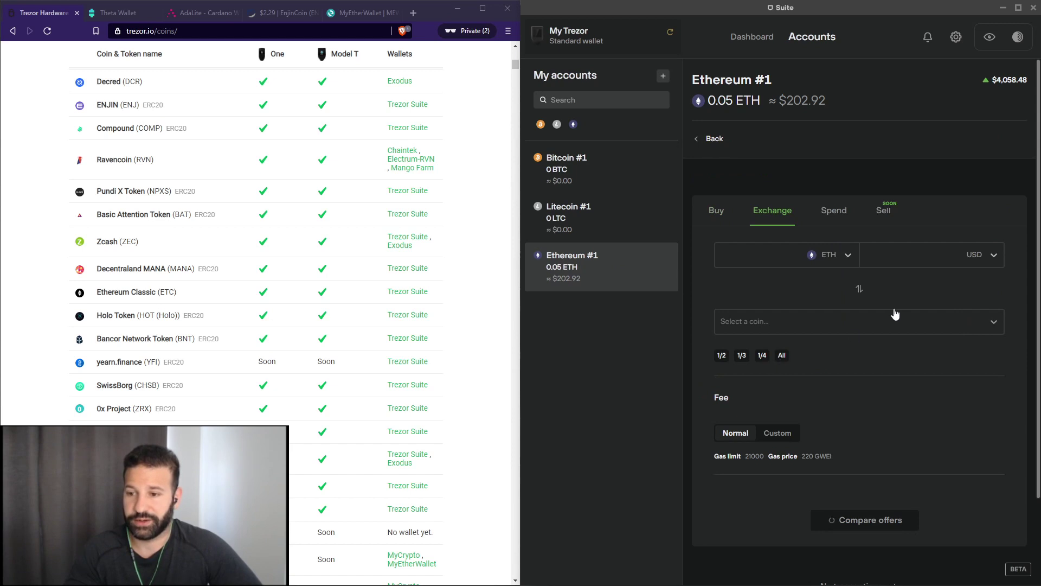
pyautogui.click(910, 321)
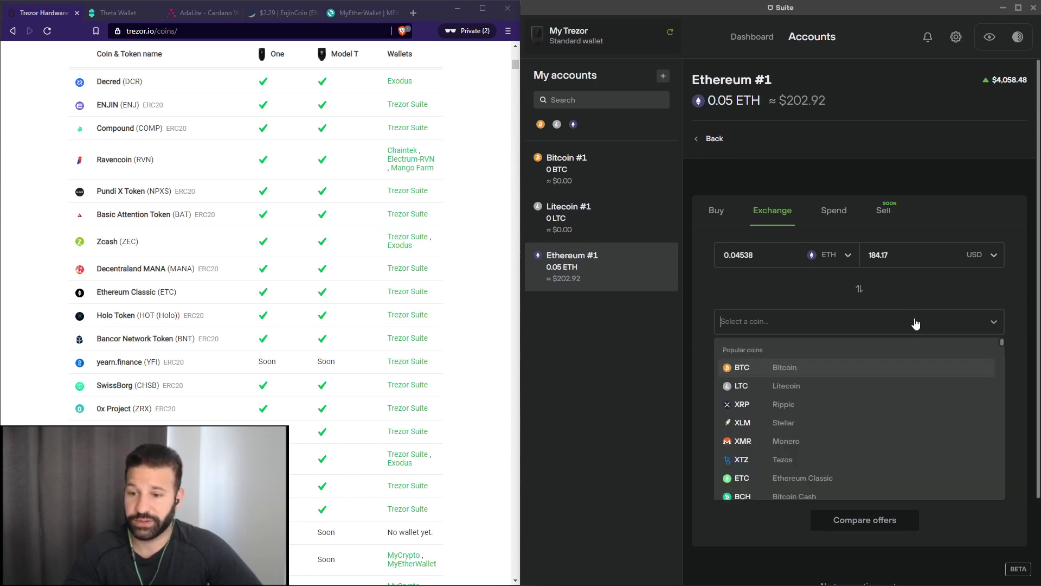
pyautogui.scroll(-5, 846, 412)
pyautogui.click(832, 461)
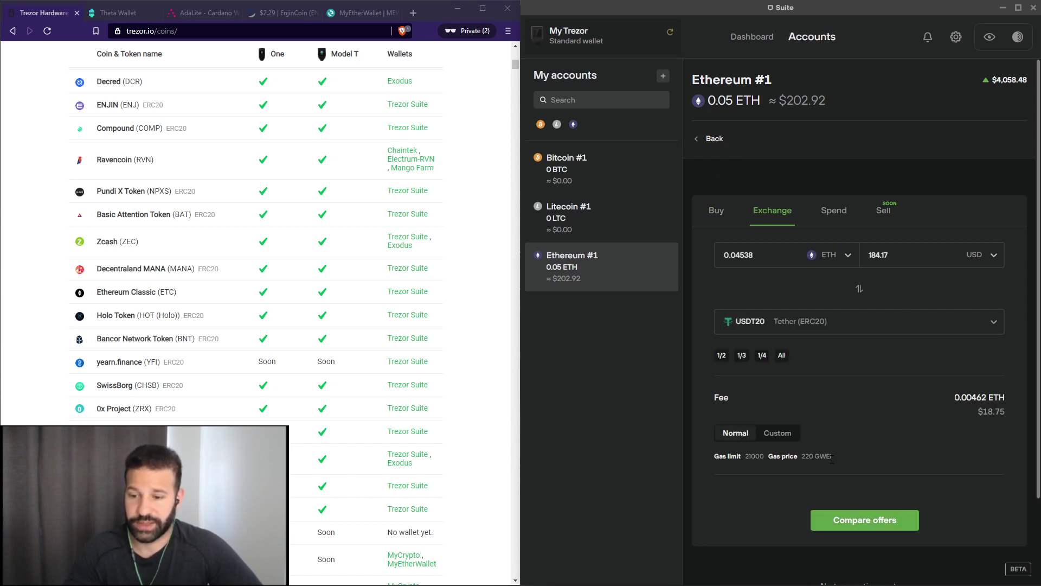
pyautogui.click(781, 357)
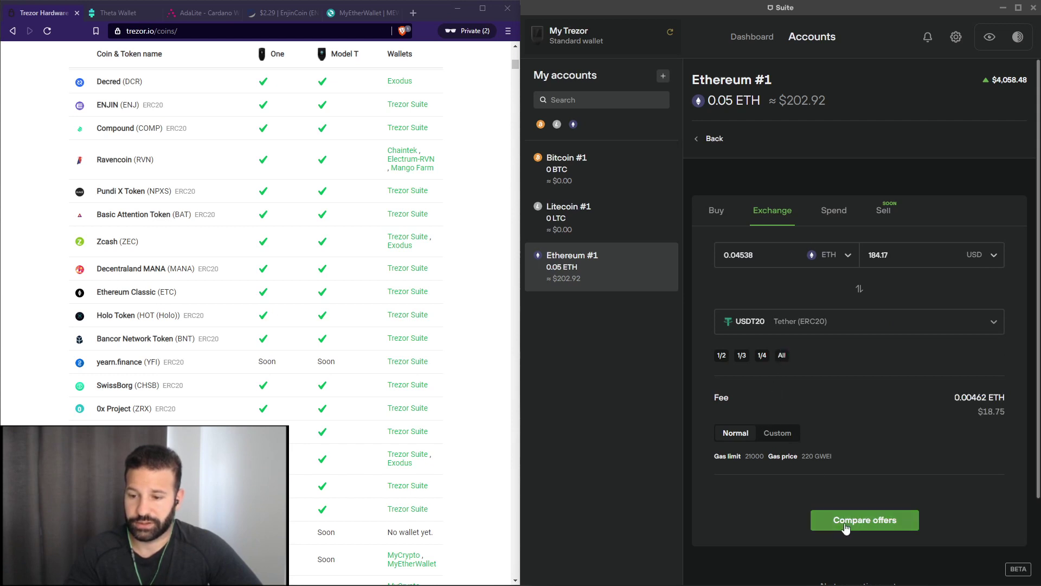
pyautogui.click(848, 524)
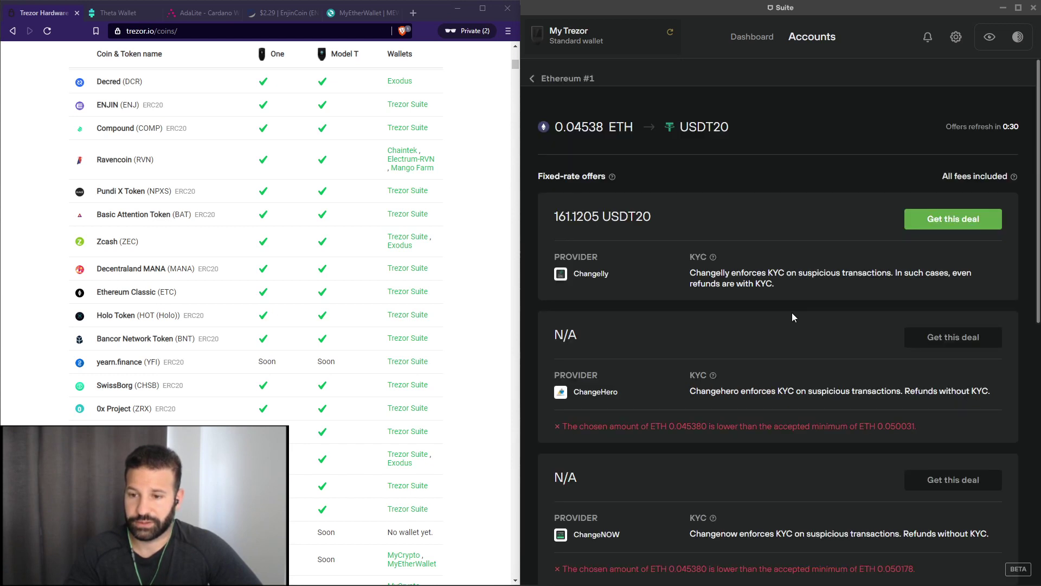
pyautogui.scroll(-1, 656, 260)
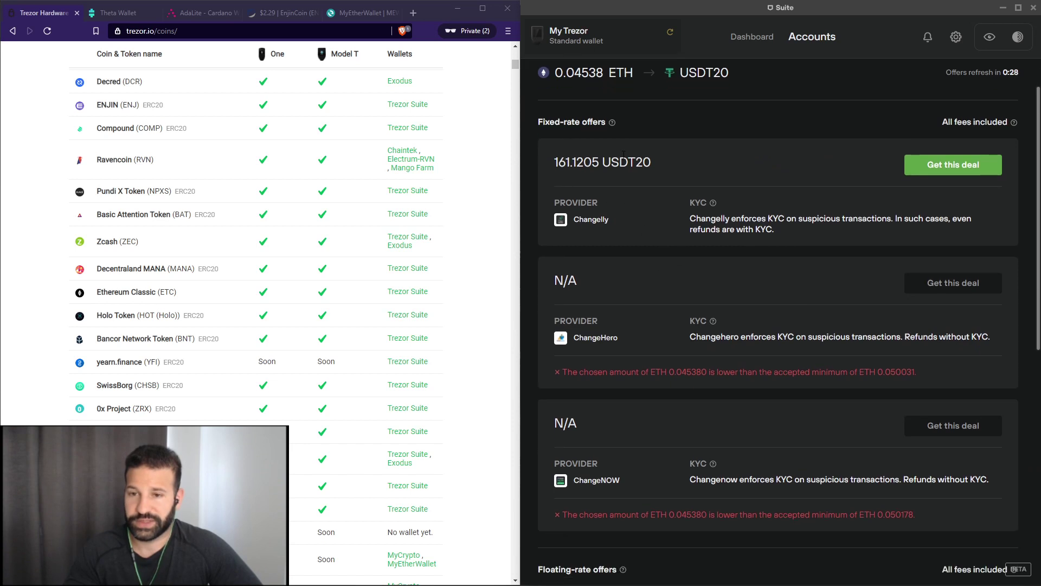
pyautogui.scroll(1, 703, 185)
# Step: Return to the Ethereum account's exchange form and set the amount to all available ETH
pyautogui.press('Escape')
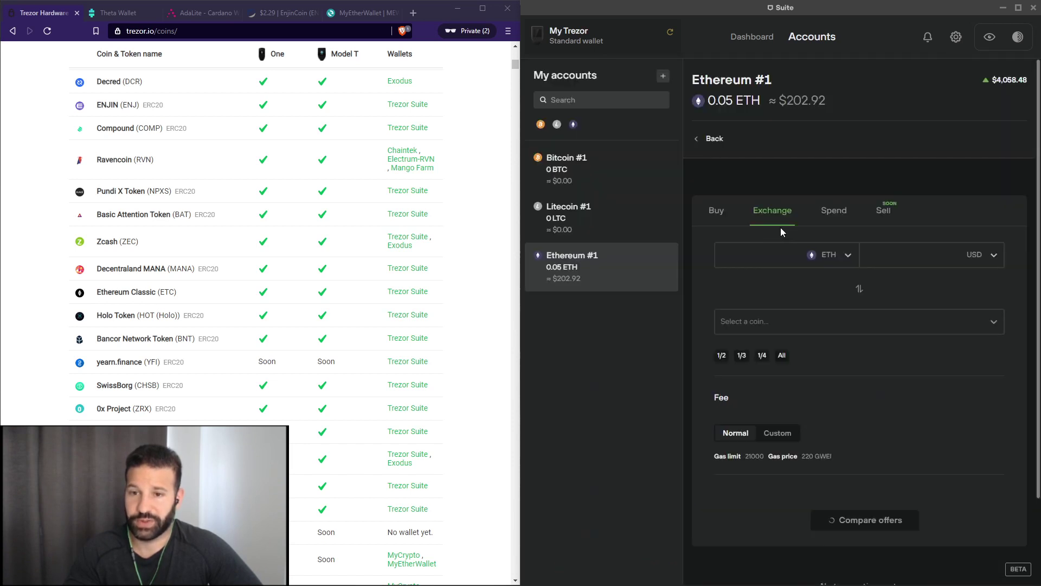
pyautogui.click(782, 356)
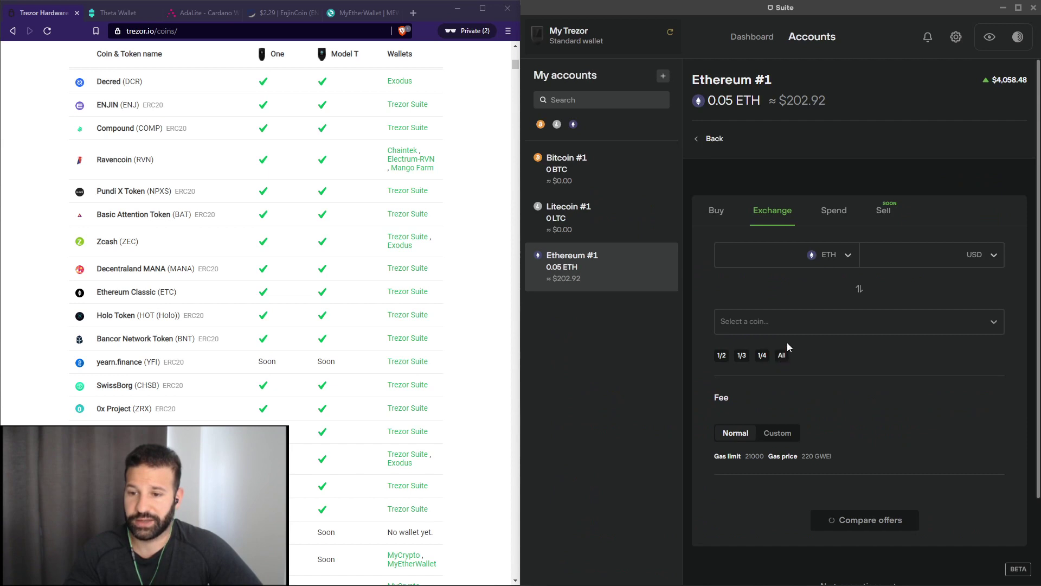